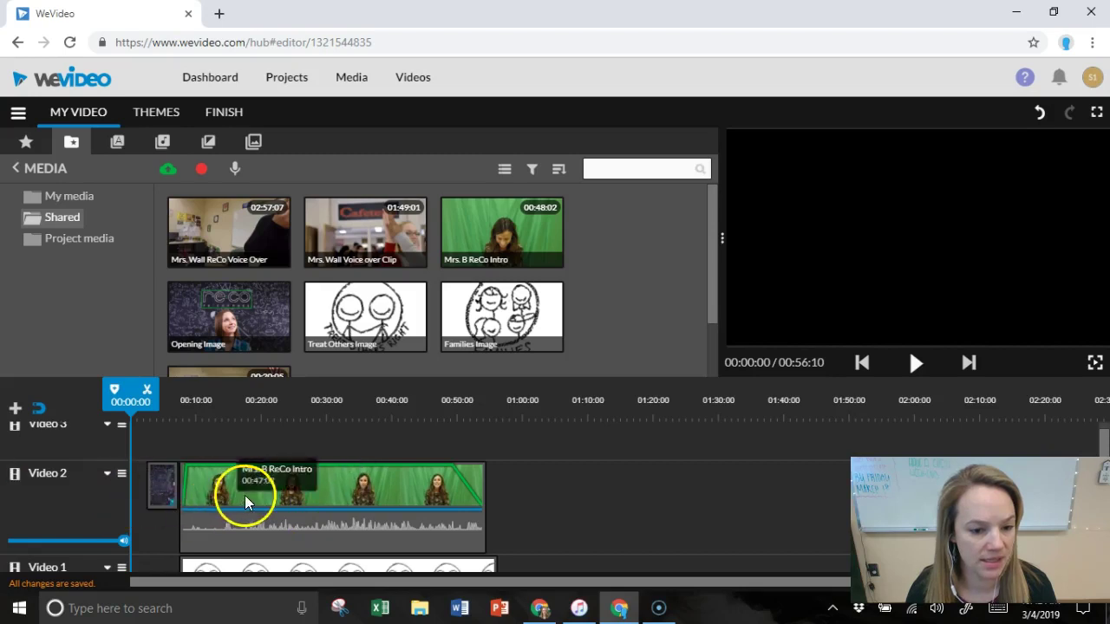
Extend the start of the Opening Image clip on the Video 2 track back to 00:00:00.
{"action": "left_click", "coordinate": [169, 488]}
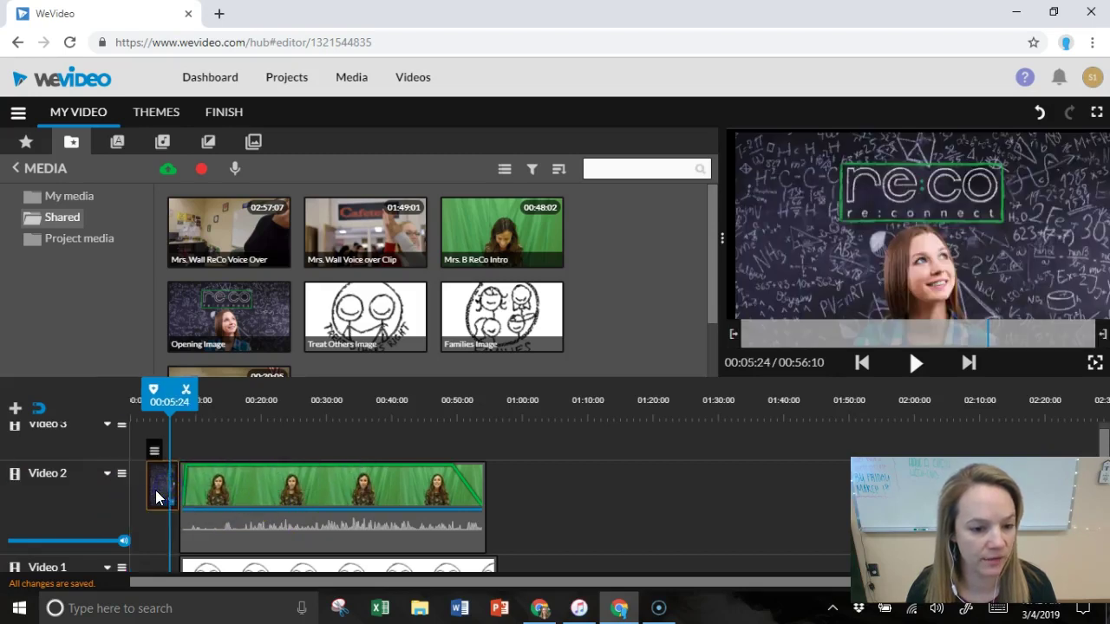
{"action": "left_click_drag", "start_coordinate": [155, 490], "coordinate": [130, 494]}
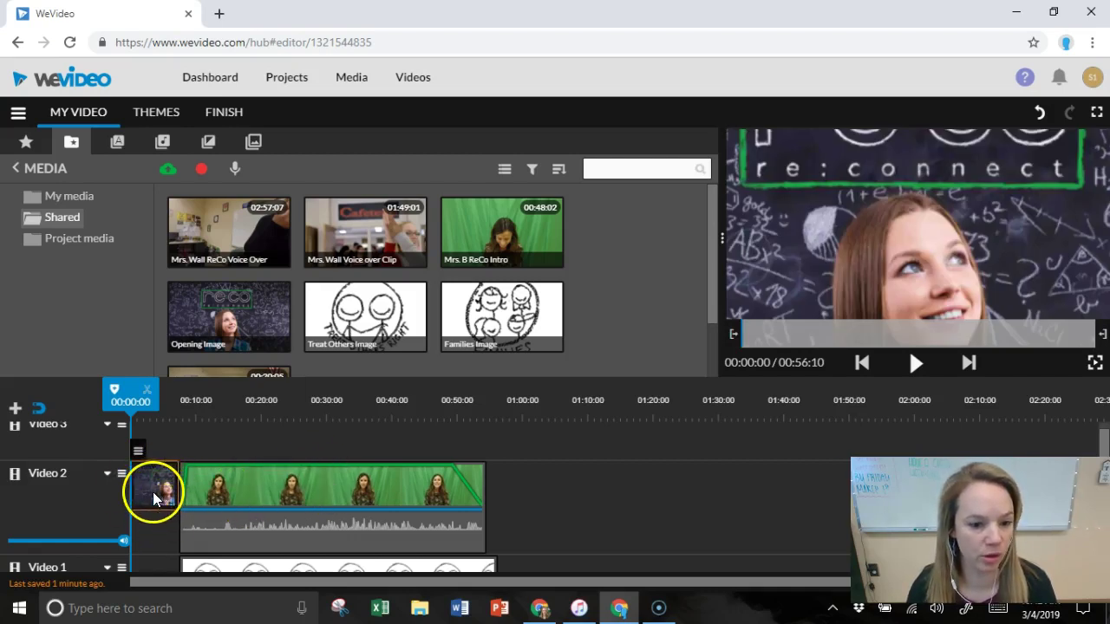
{"action": "scroll", "coordinate": [539, 477], "scroll_direction": "down", "scroll_amount": 2}
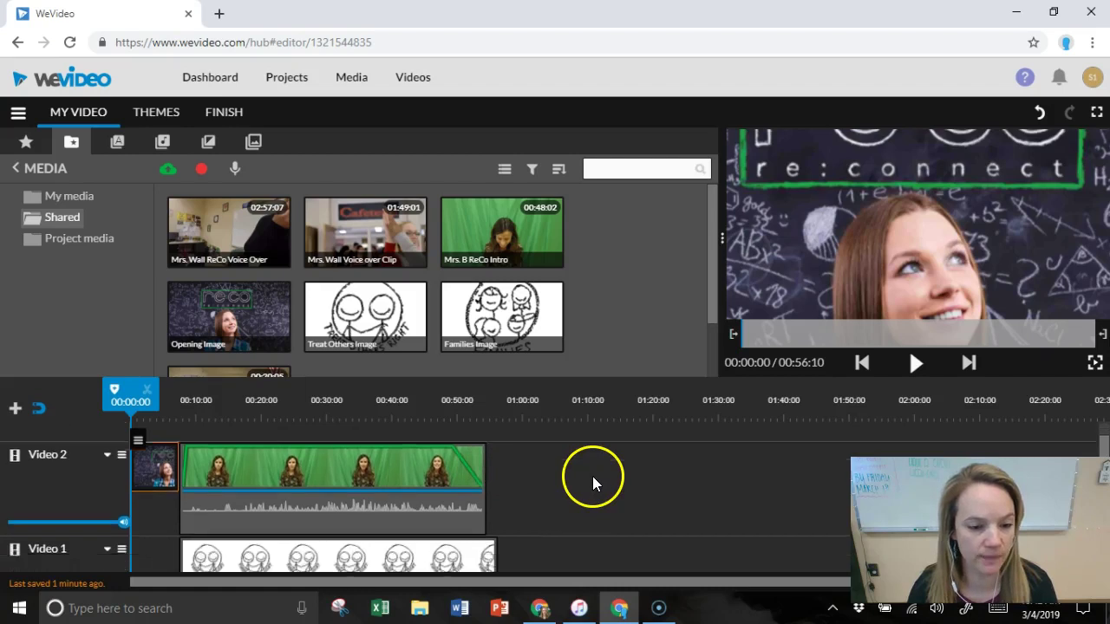
{"action": "scroll", "coordinate": [603, 471], "scroll_direction": "up", "scroll_amount": 2}
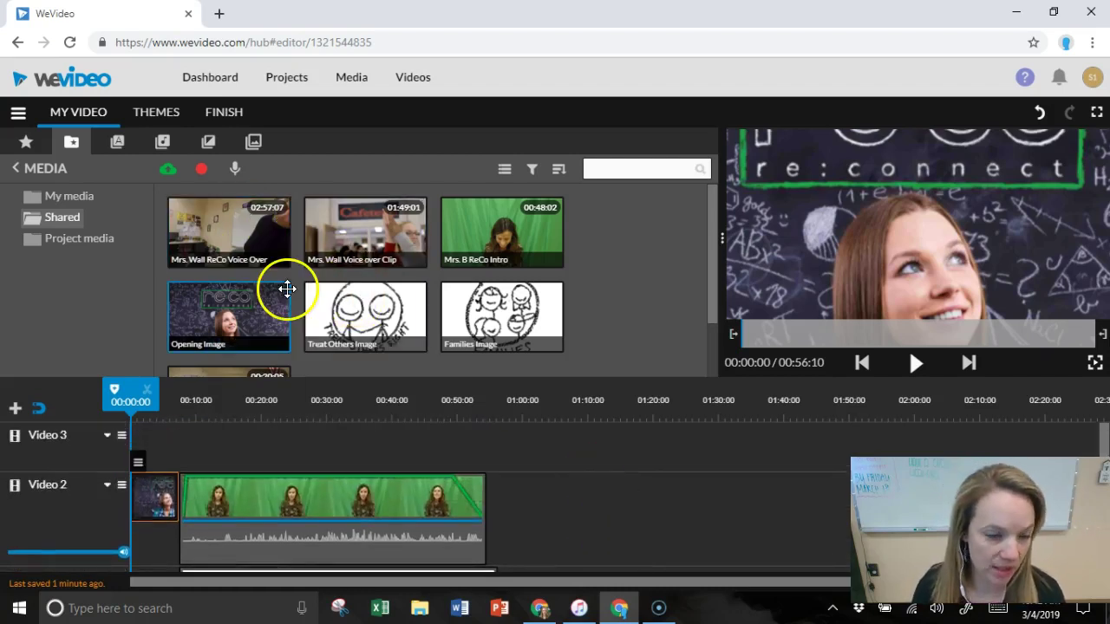
Browse the free music tracks and the sound effect categories in the audio library.
{"action": "left_click", "coordinate": [163, 144]}
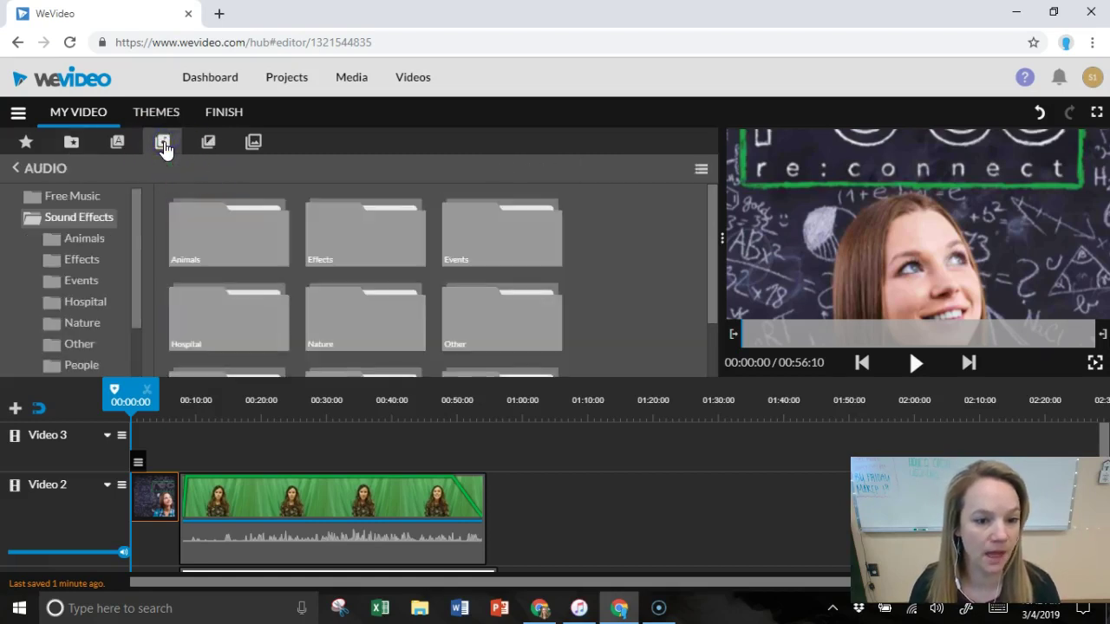
{"action": "left_click", "coordinate": [82, 198]}
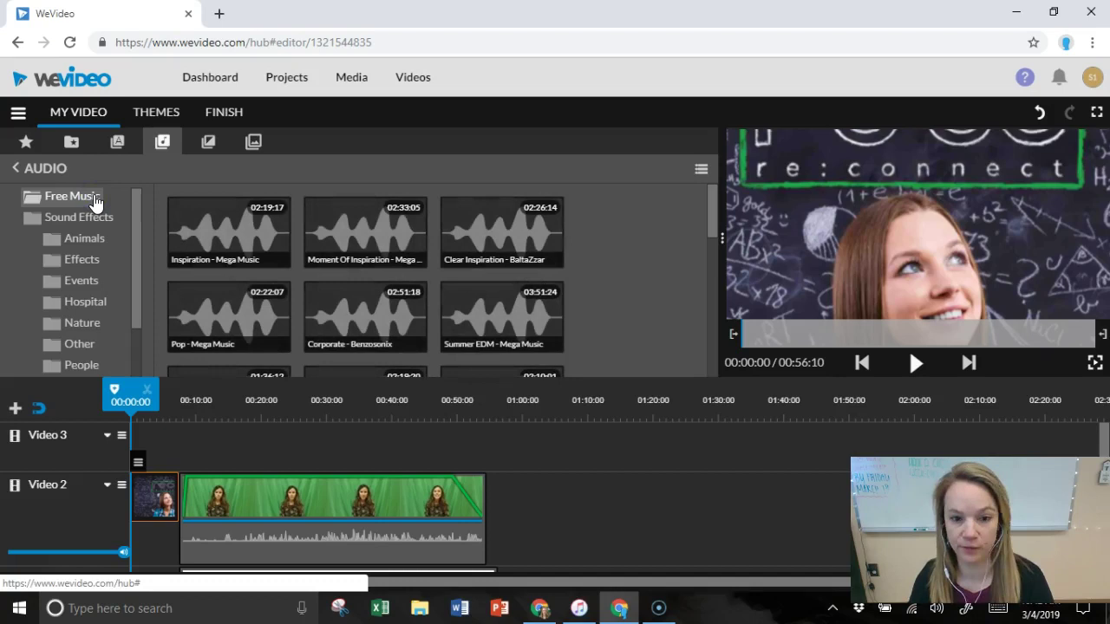
{"action": "scroll", "coordinate": [503, 260], "scroll_direction": "down", "scroll_amount": 5}
{"action": "scroll", "coordinate": [512, 265], "scroll_direction": "up", "scroll_amount": 5}
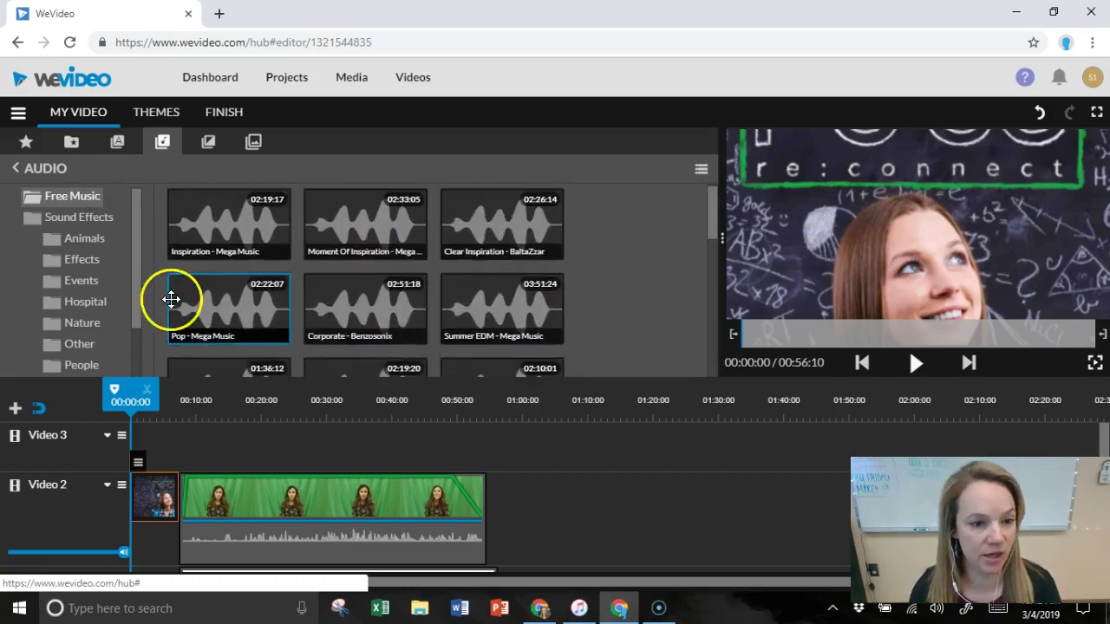
{"action": "left_click", "coordinate": [52, 226]}
{"action": "scroll", "coordinate": [508, 265], "scroll_direction": "down", "scroll_amount": 1}
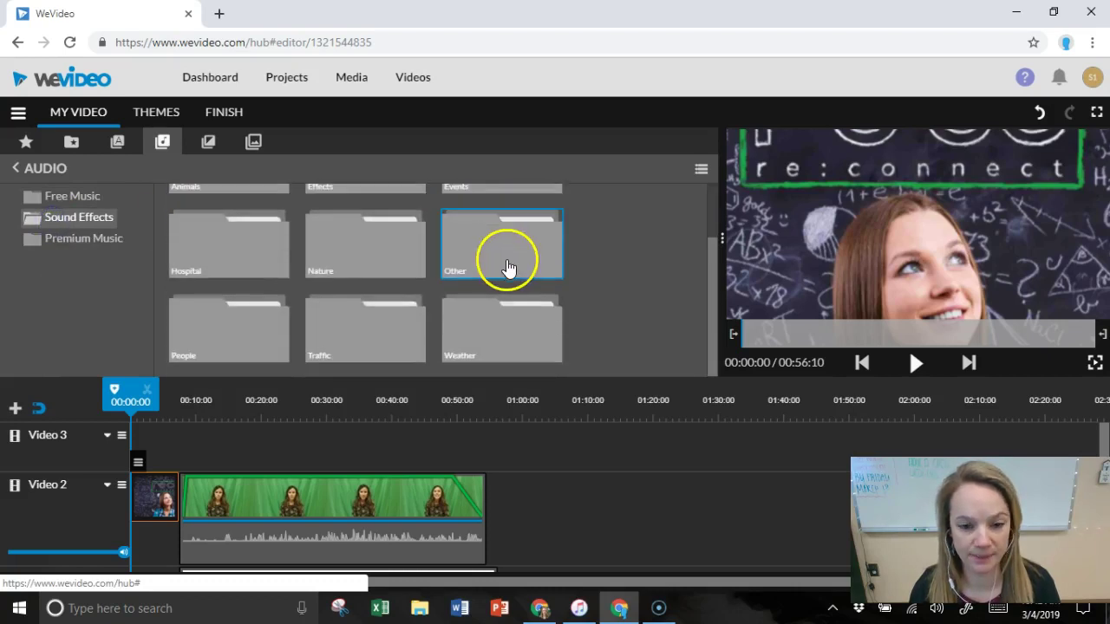
{"action": "scroll", "coordinate": [513, 273], "scroll_direction": "up", "scroll_amount": 1}
{"action": "scroll", "coordinate": [514, 273], "scroll_direction": "up", "scroll_amount": 1}
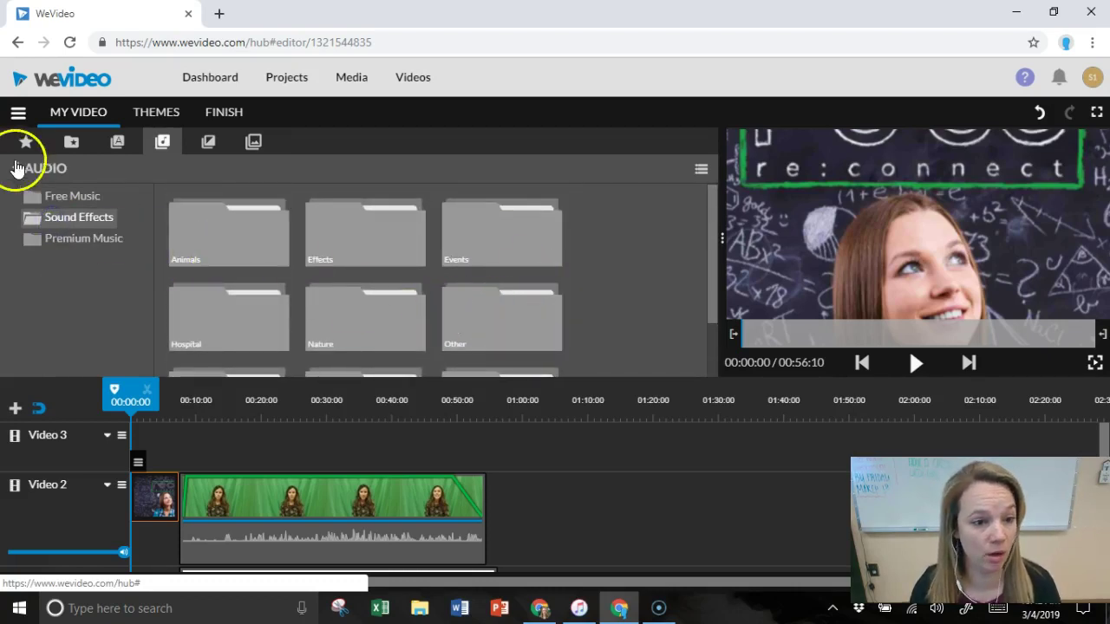
Search the stock media library for "Upbeat" and restrict the results to audio.
{"action": "left_click", "coordinate": [30, 143]}
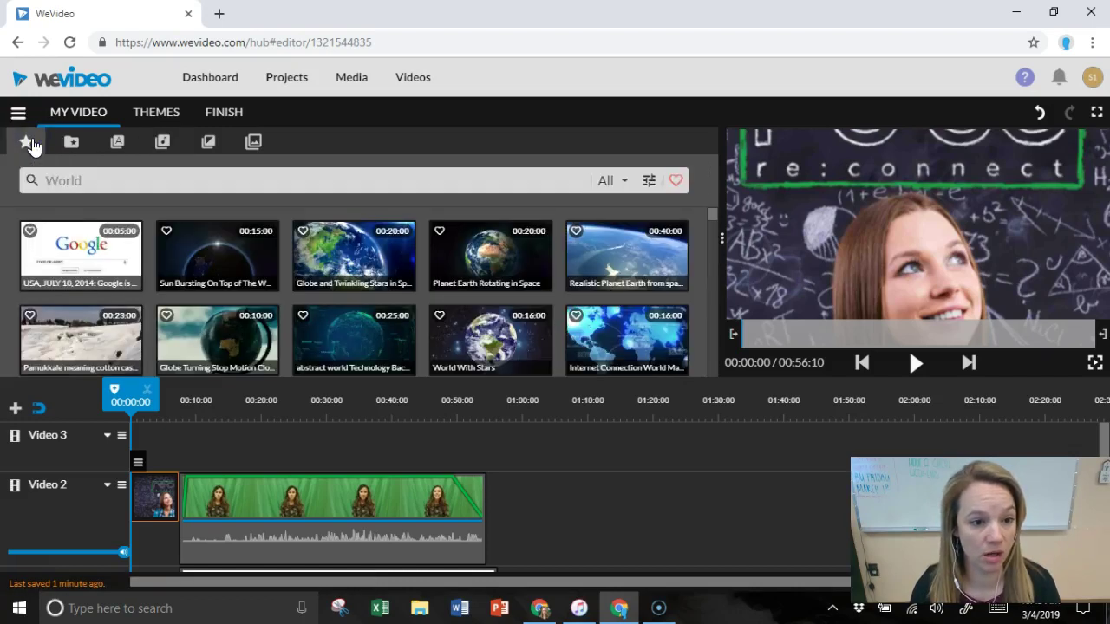
{"action": "left_click", "coordinate": [99, 179]}
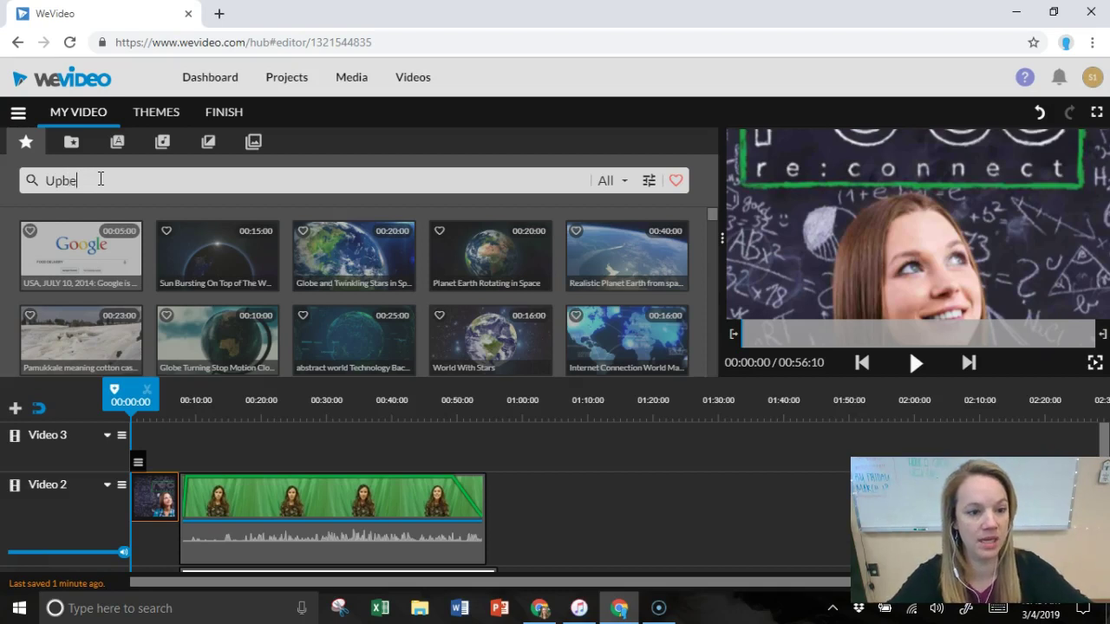
{"action": "left_click", "coordinate": [607, 180]}
{"action": "left_click", "coordinate": [633, 282]}
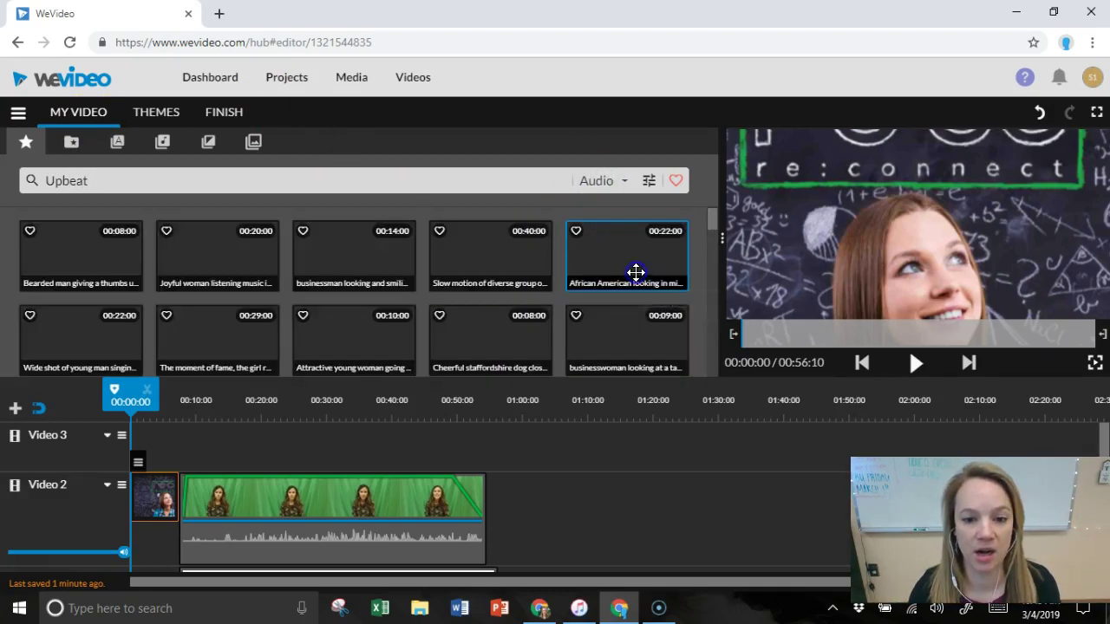
Preview the "Upbeat Corporate Success" track for a few seconds and pause it.
{"action": "scroll", "coordinate": [459, 260], "scroll_direction": "down", "scroll_amount": 2}
{"action": "left_click", "coordinate": [372, 260]}
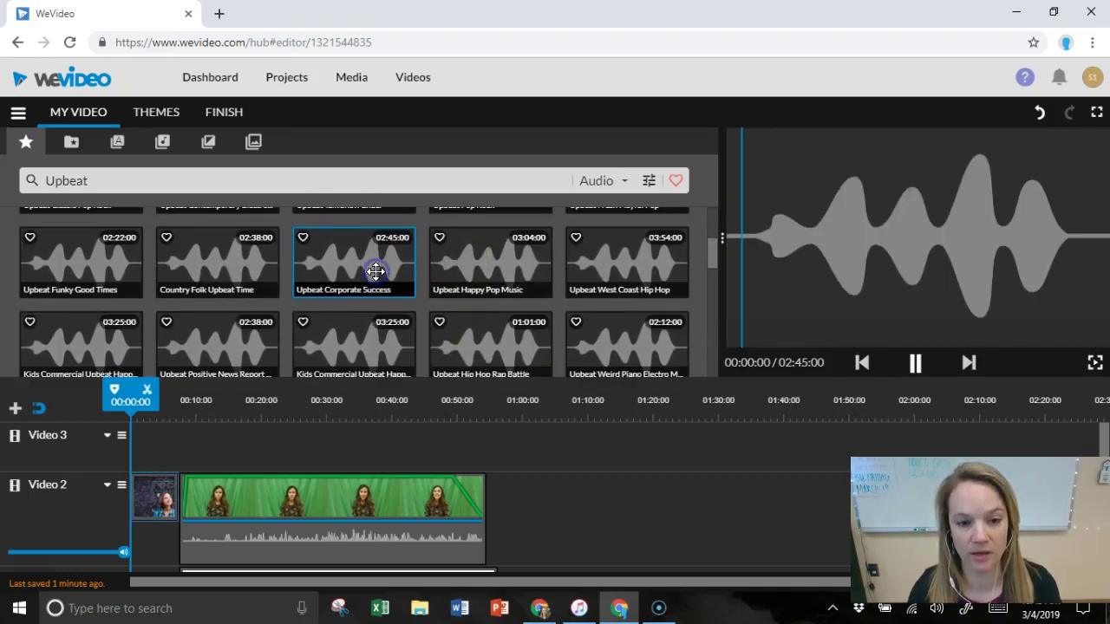
{"action": "left_click", "coordinate": [916, 364]}
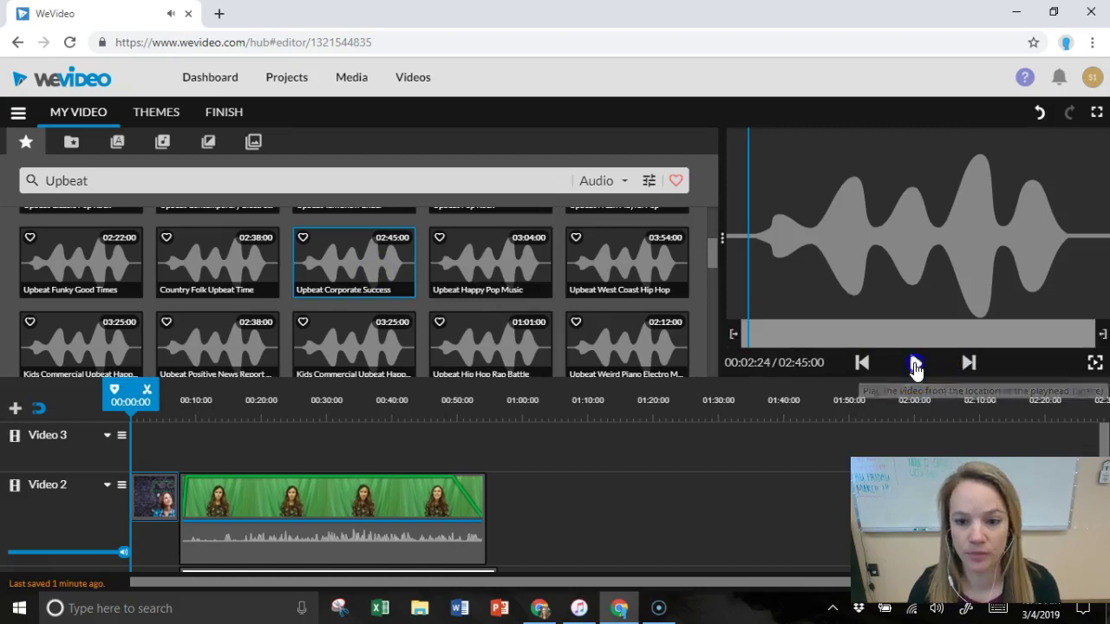
Place the "Acid Jazz Upbeat" track from the search results at the start of the Audio 1 track.
{"action": "scroll", "coordinate": [520, 269], "scroll_direction": "up", "scroll_amount": 2}
{"action": "left_click", "coordinate": [520, 272]}
{"action": "left_click", "coordinate": [616, 255]}
{"action": "scroll", "coordinate": [617, 255], "scroll_direction": "up", "scroll_amount": 2}
{"action": "left_click", "coordinate": [315, 240]}
{"action": "left_click", "coordinate": [237, 240]}
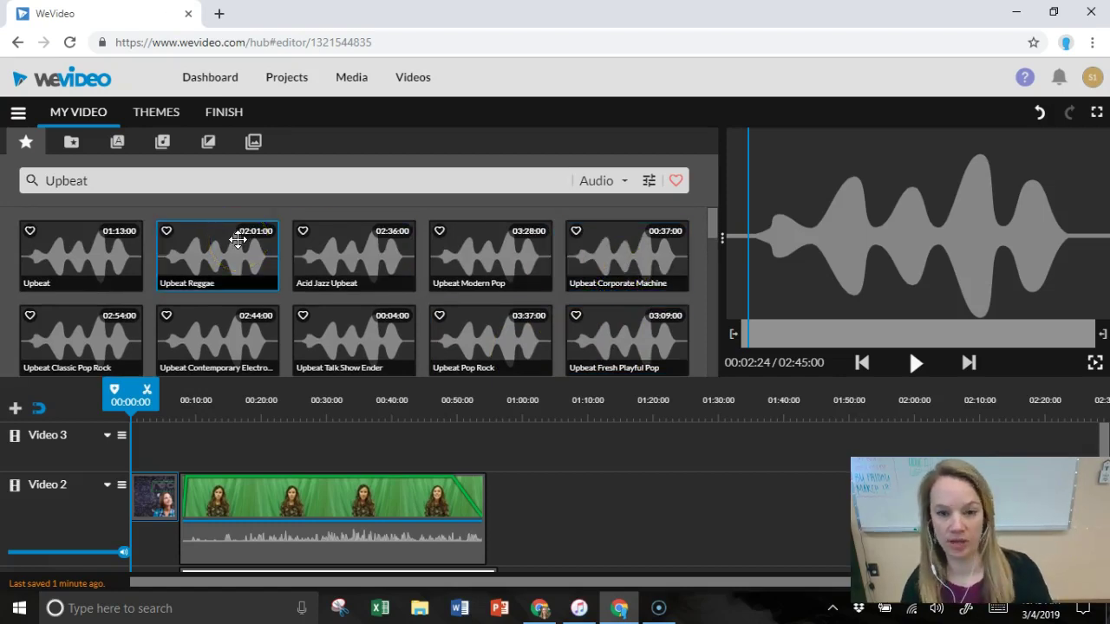
{"action": "left_click", "coordinate": [528, 293]}
{"action": "left_click", "coordinate": [630, 293]}
{"action": "left_click", "coordinate": [441, 285]}
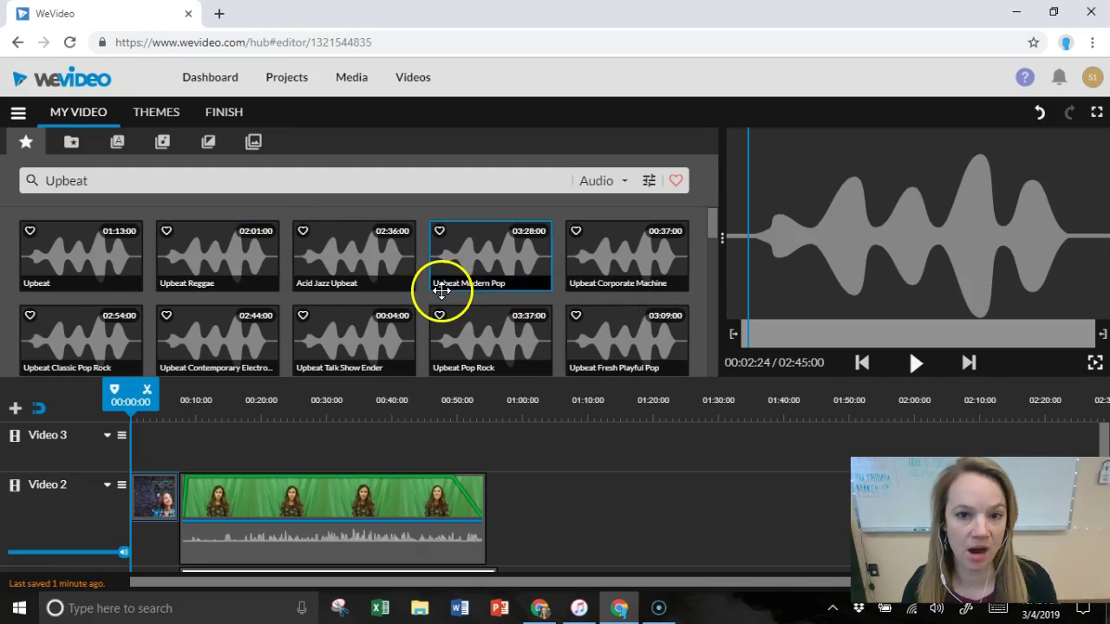
{"action": "left_click", "coordinate": [400, 283]}
{"action": "left_click", "coordinate": [354, 257]}
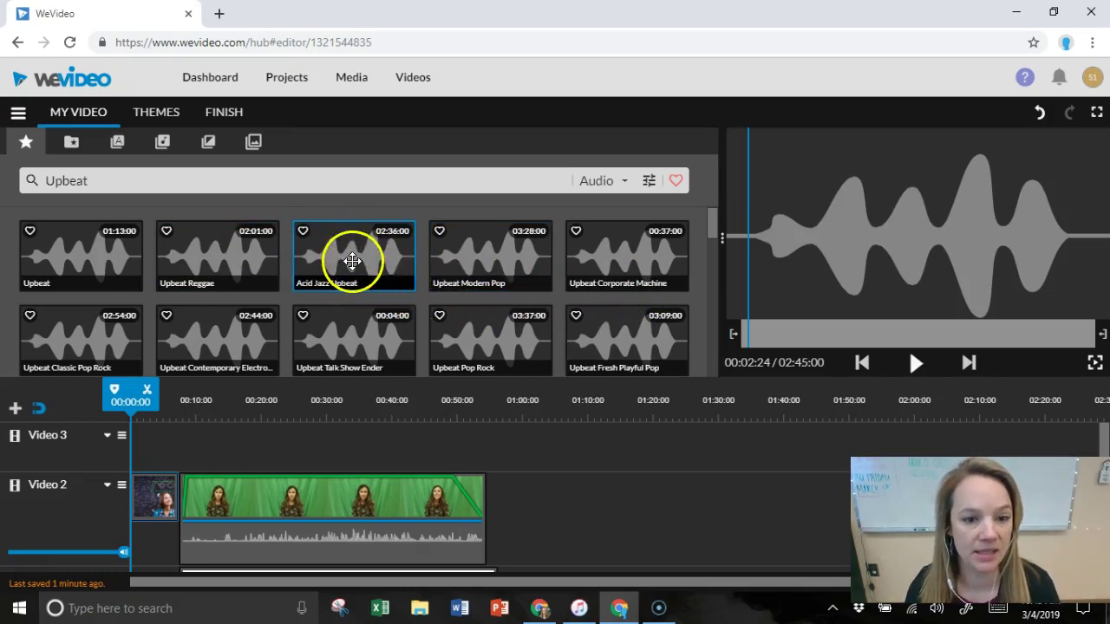
{"action": "left_click_drag", "start_coordinate": [351, 255], "coordinate": [151, 551]}
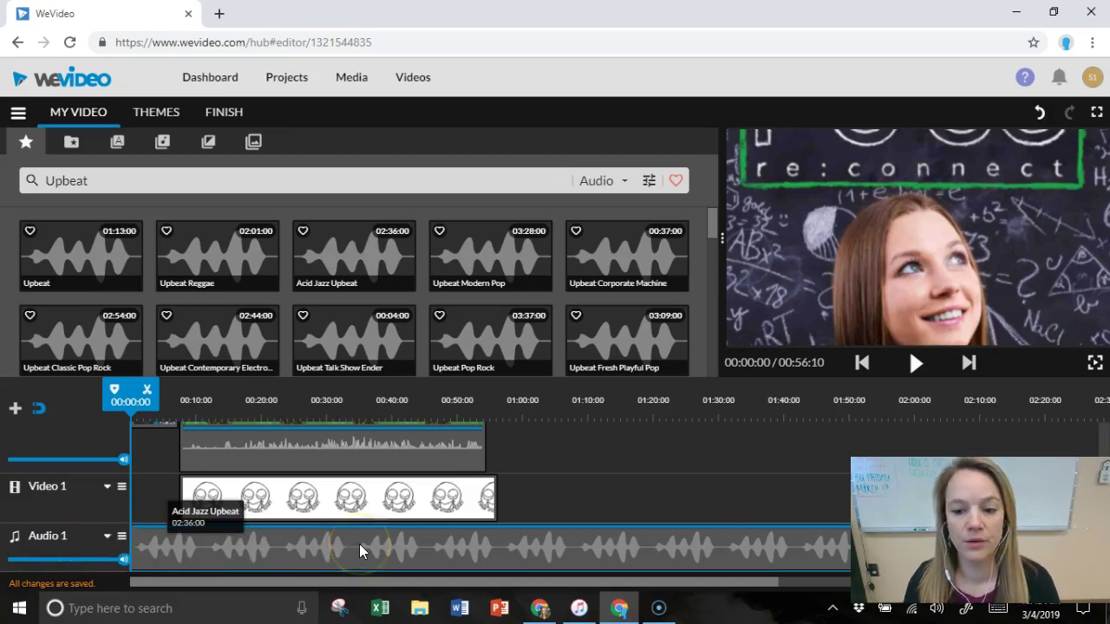
{"action": "scroll", "coordinate": [378, 535], "scroll_direction": "up", "scroll_amount": 2}
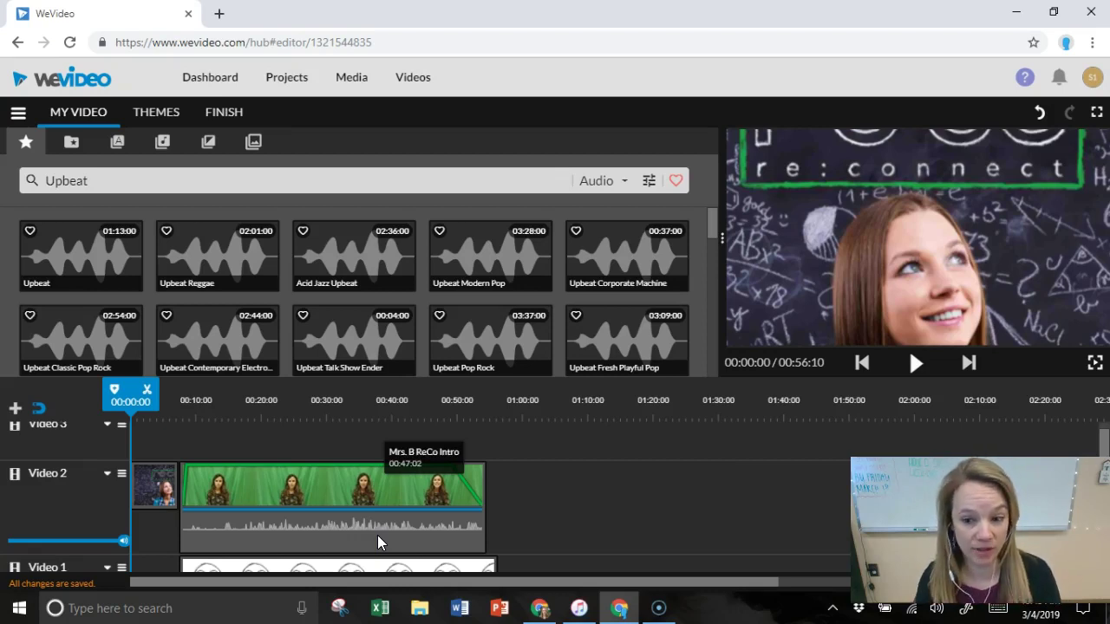
{"action": "left_click", "coordinate": [210, 389]}
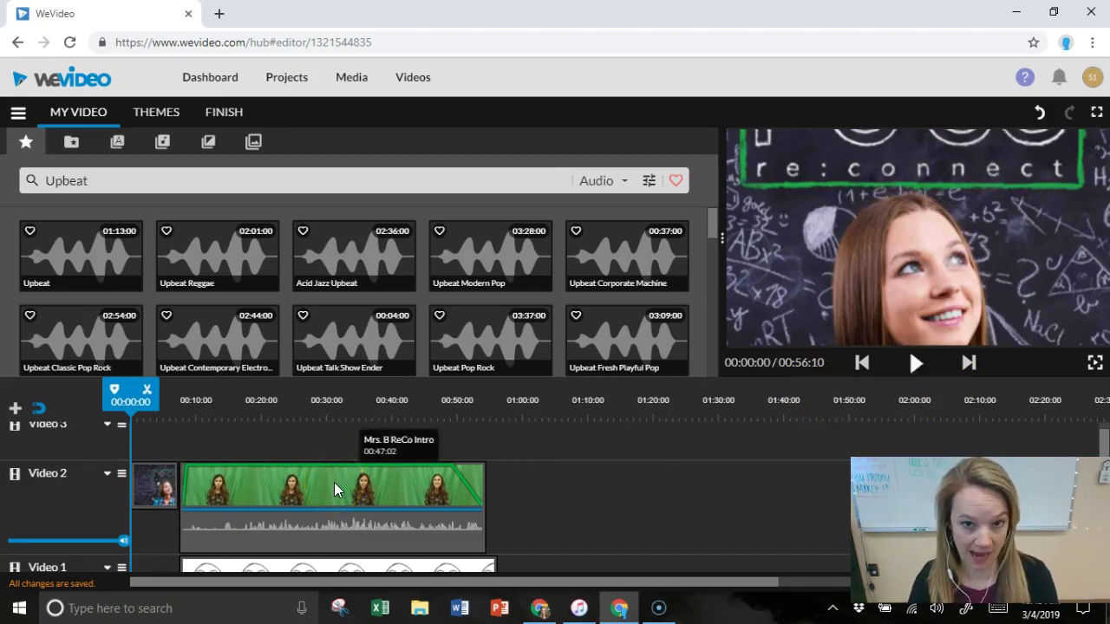
{"action": "left_click", "coordinate": [159, 486]}
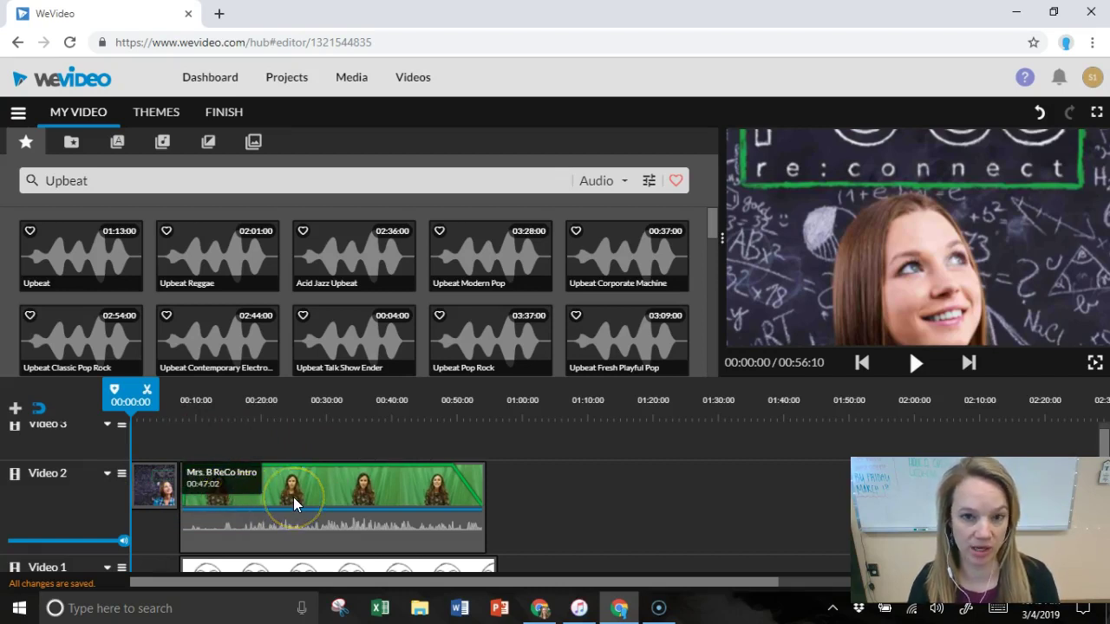
{"action": "left_click", "coordinate": [331, 496]}
{"action": "scroll", "coordinate": [339, 496], "scroll_direction": "down", "scroll_amount": 1}
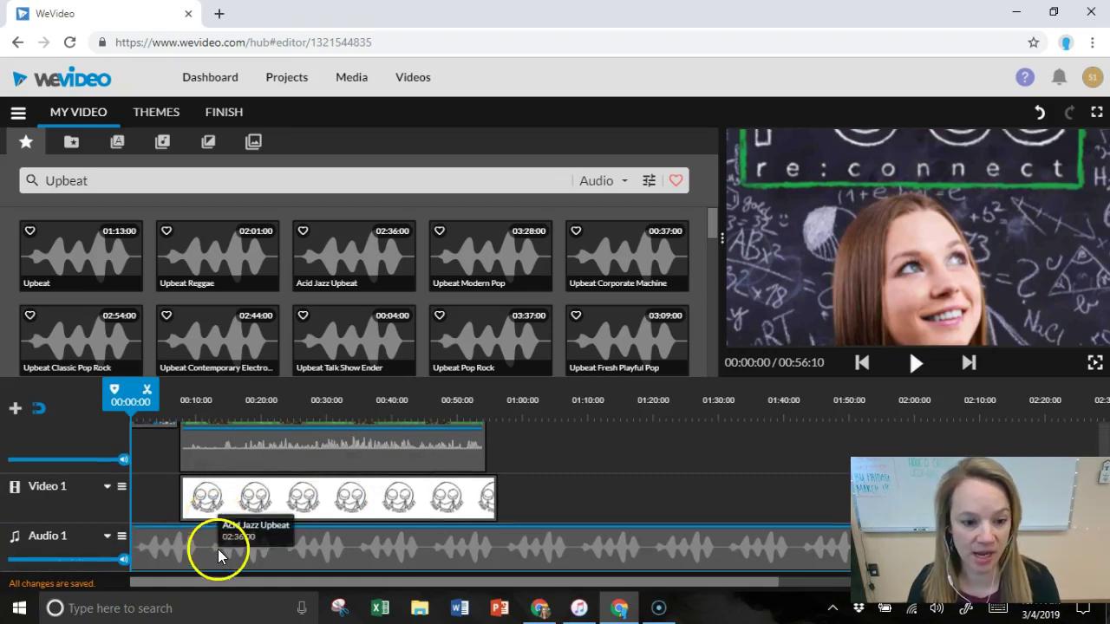
View the fade in/out and volume settings of the Acid Jazz Upbeat clip and close them.
{"action": "left_click", "coordinate": [196, 551]}
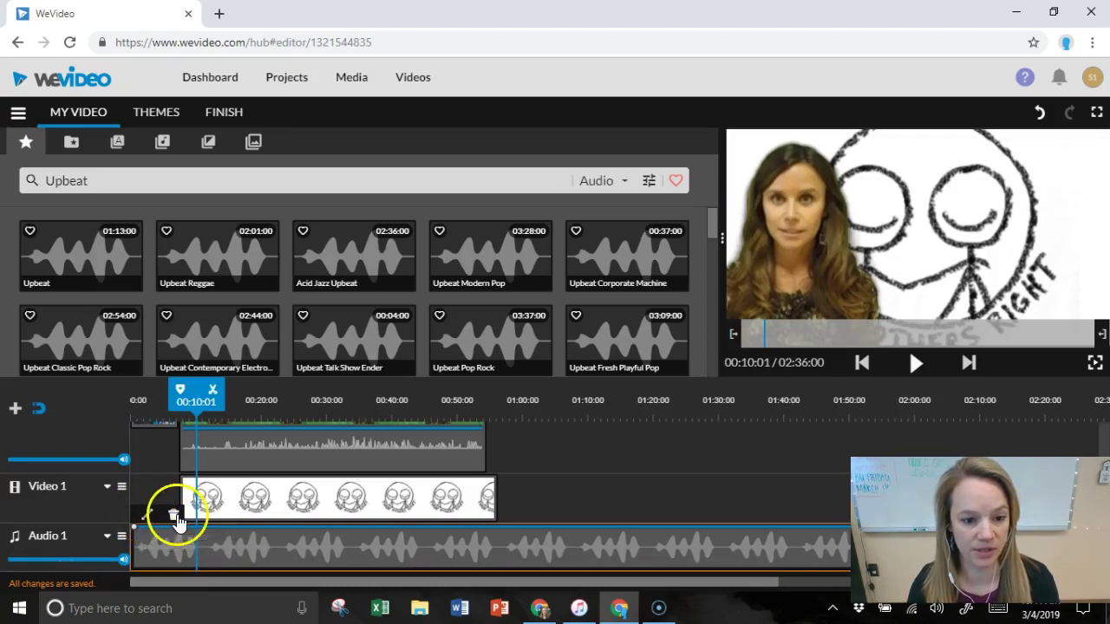
{"action": "left_click", "coordinate": [149, 518]}
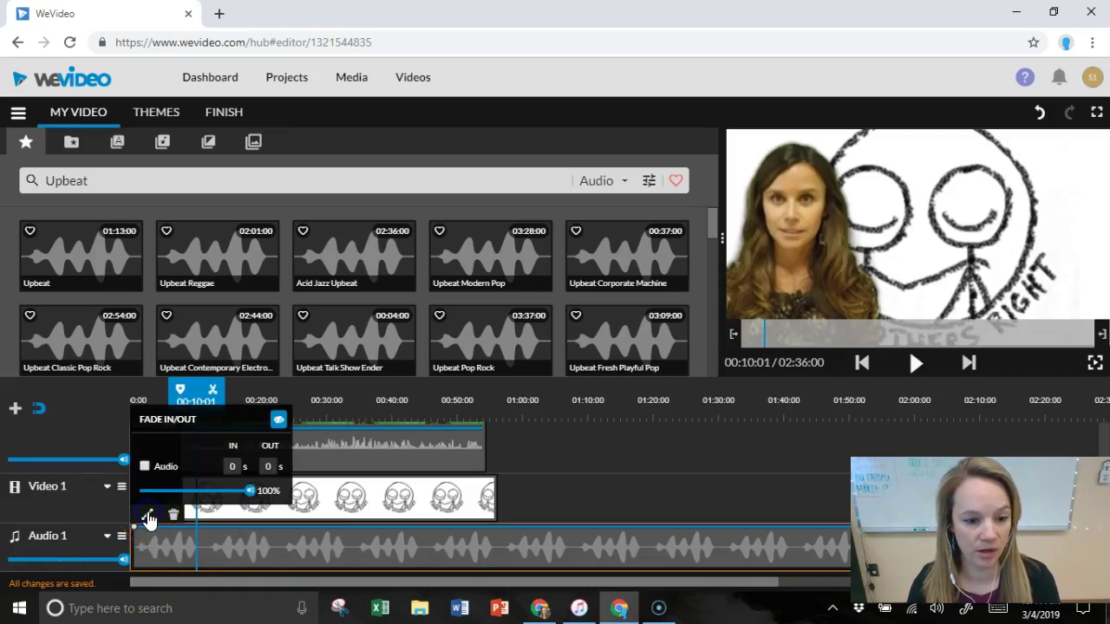
{"action": "left_click", "coordinate": [150, 518]}
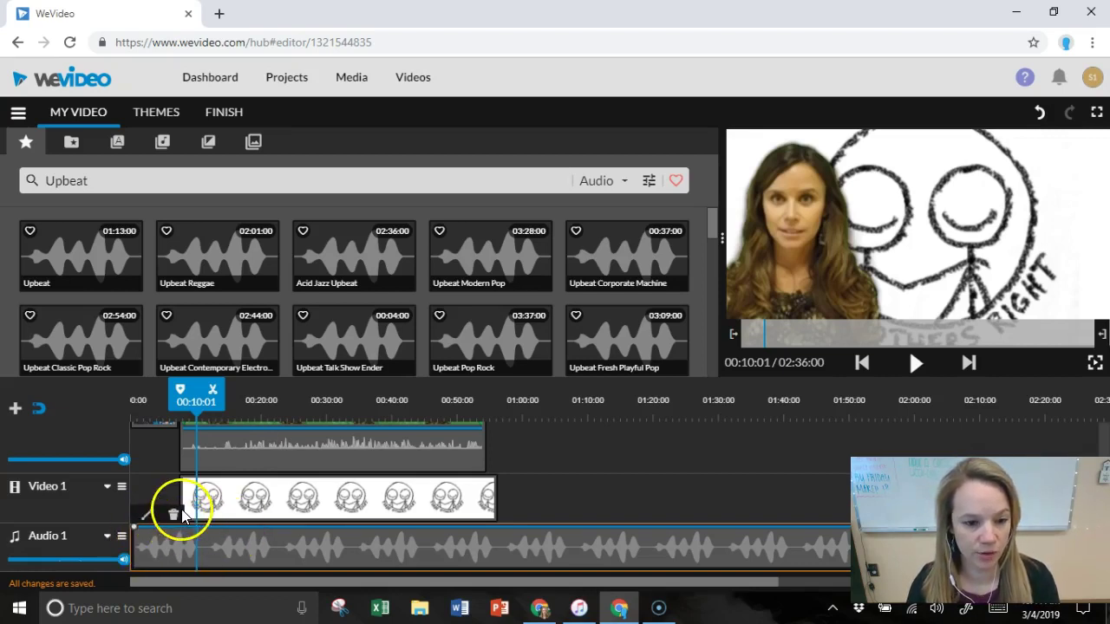
Add a volume point to the Acid Jazz Upbeat clip near the end of the Opening Image and lower it almost to the bottom.
{"action": "scroll", "coordinate": [156, 460], "scroll_direction": "up", "scroll_amount": 2}
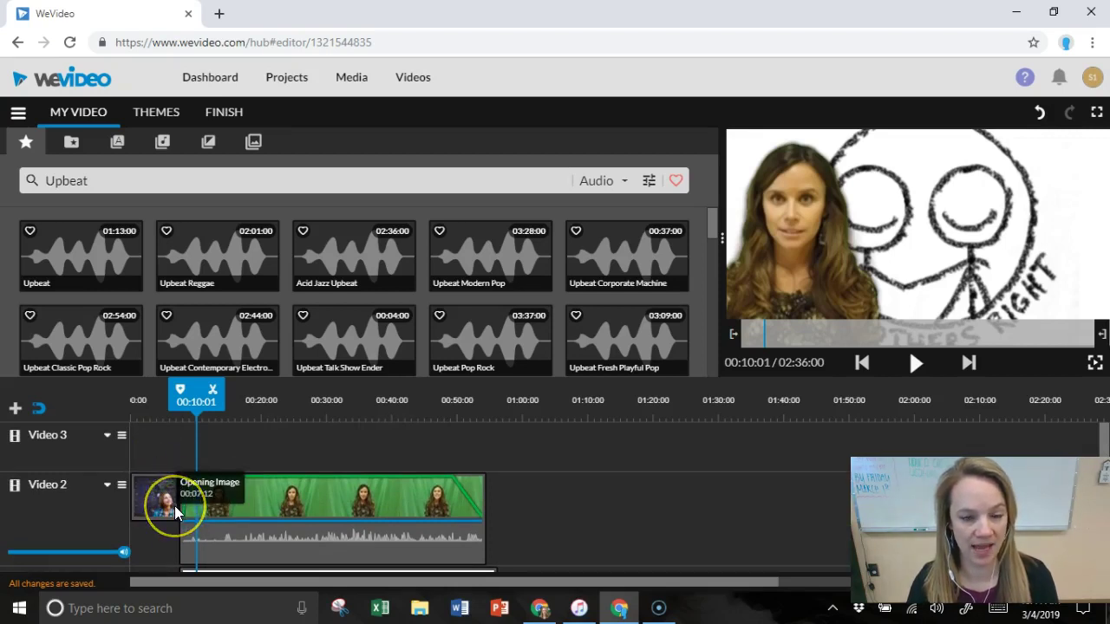
{"action": "scroll", "coordinate": [174, 512], "scroll_direction": "down", "scroll_amount": 3}
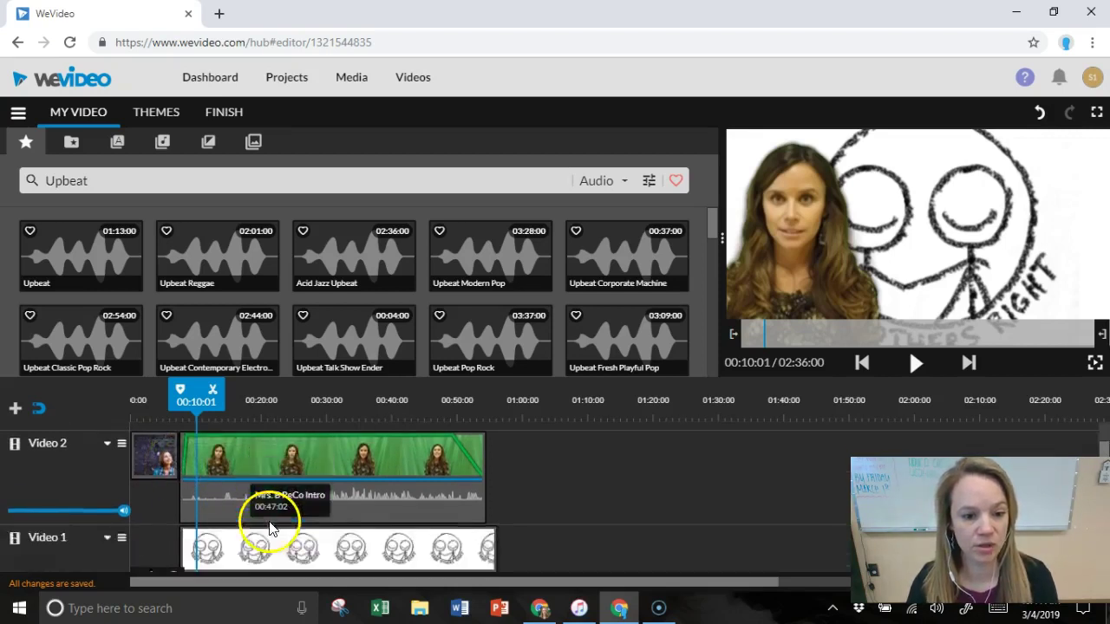
{"action": "left_click", "coordinate": [168, 538]}
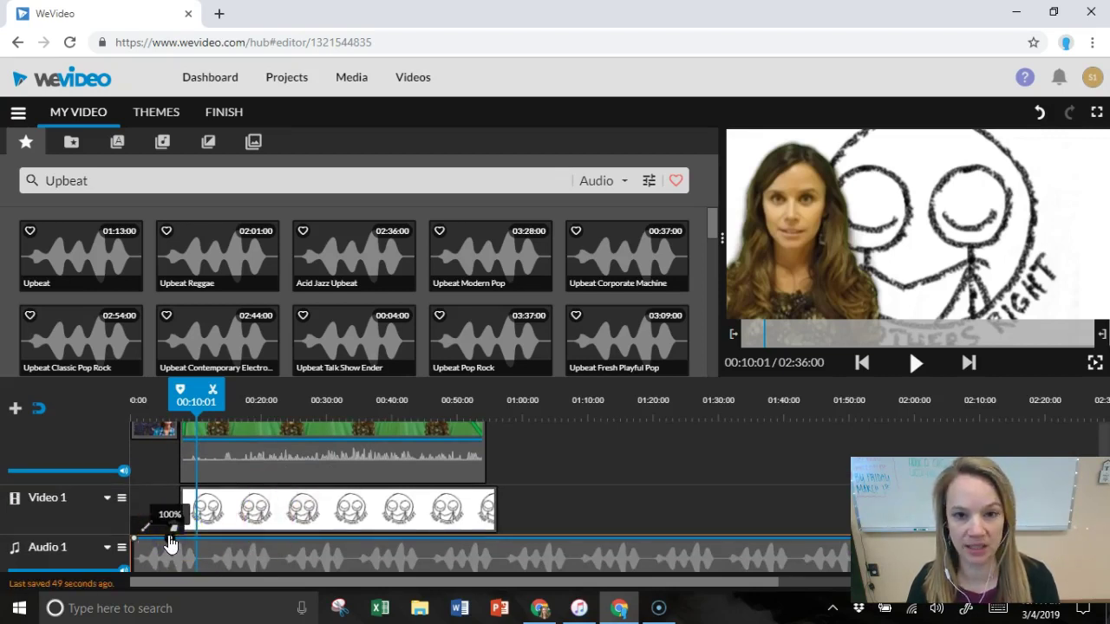
{"action": "left_click", "coordinate": [168, 548]}
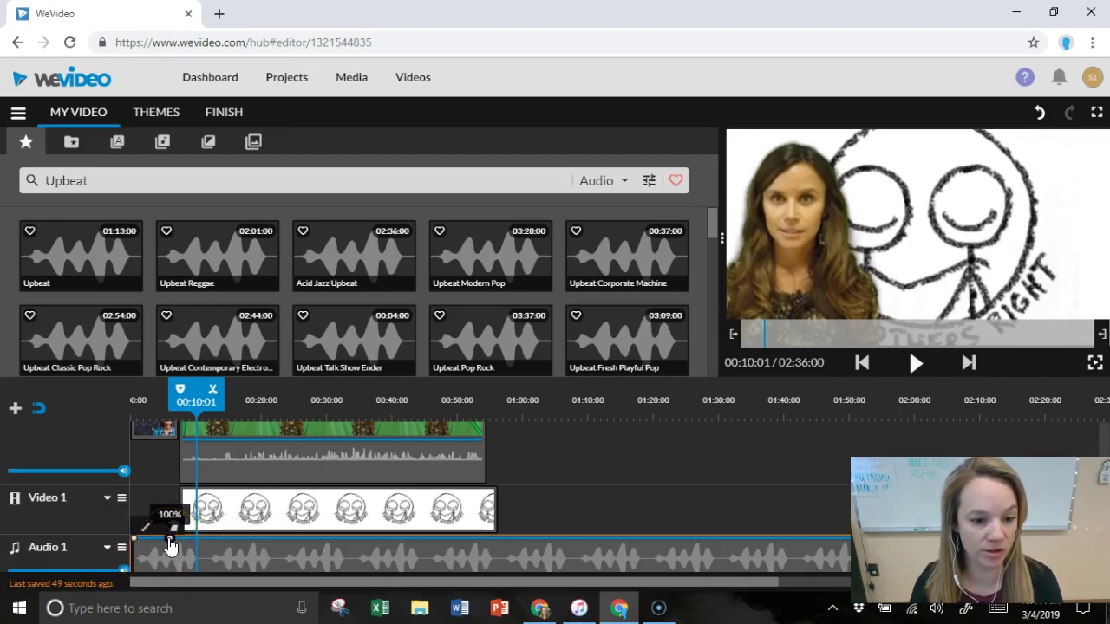
{"action": "left_click_drag", "start_coordinate": [203, 520], "coordinate": [243, 504]}
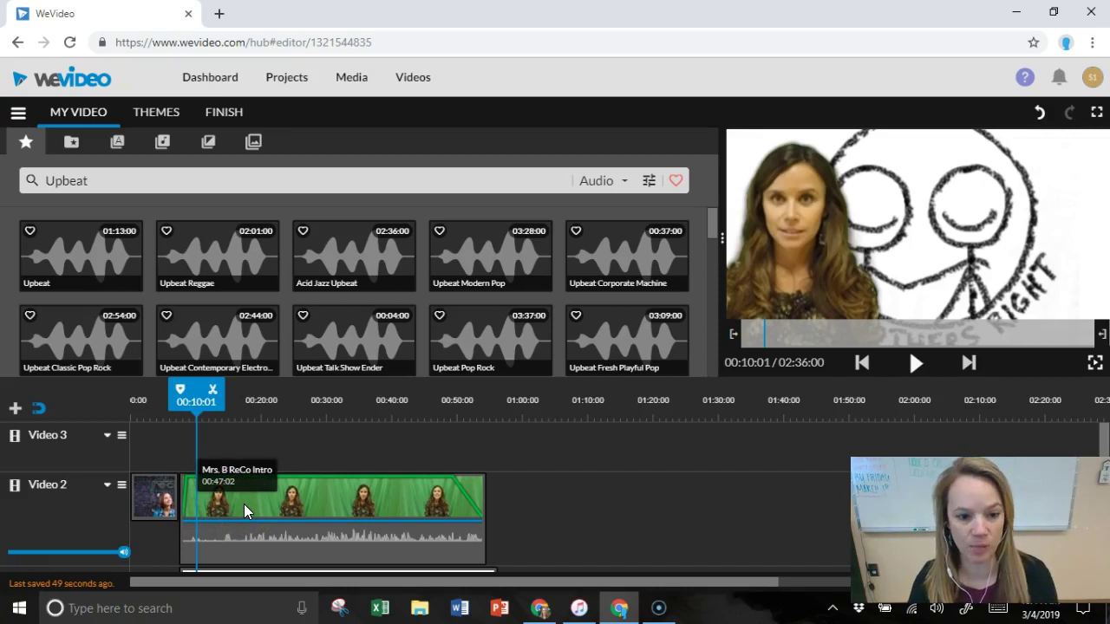
{"action": "left_click_drag", "start_coordinate": [254, 509], "coordinate": [257, 509]}
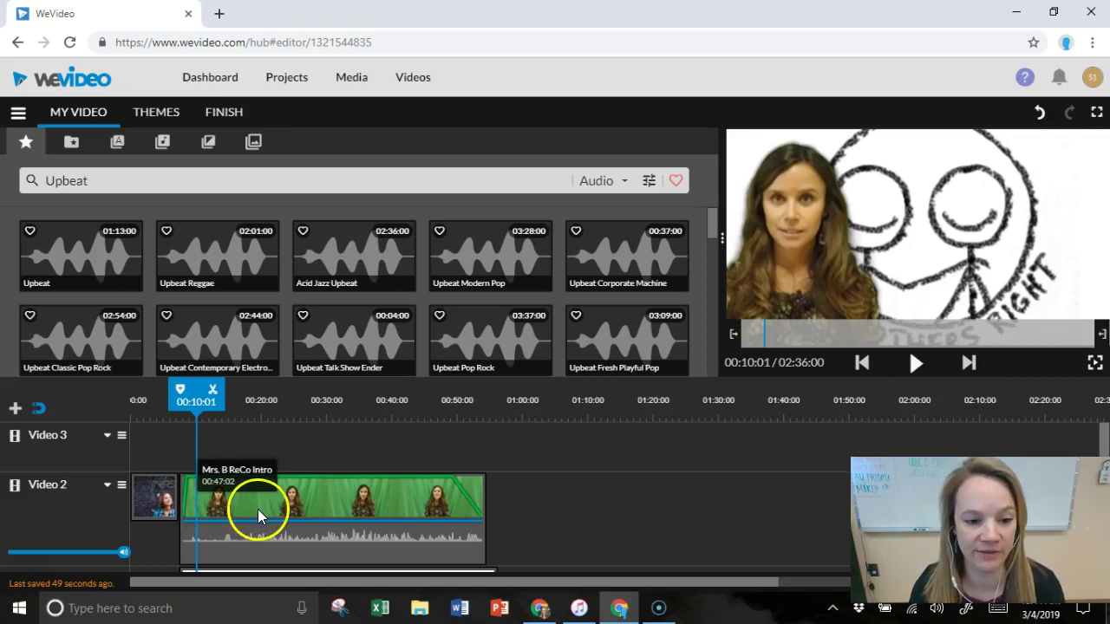
{"action": "scroll", "coordinate": [286, 514], "scroll_direction": "down", "scroll_amount": 1}
{"action": "left_click", "coordinate": [170, 528]}
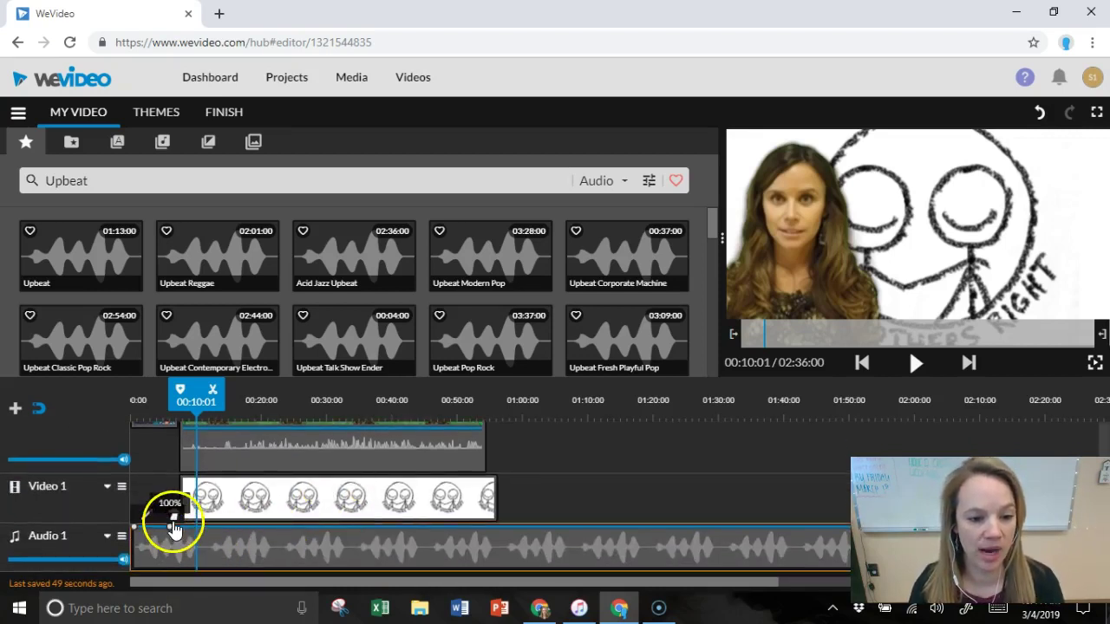
{"action": "left_click", "coordinate": [169, 528]}
{"action": "left_click_drag", "start_coordinate": [169, 529], "coordinate": [171, 571]}
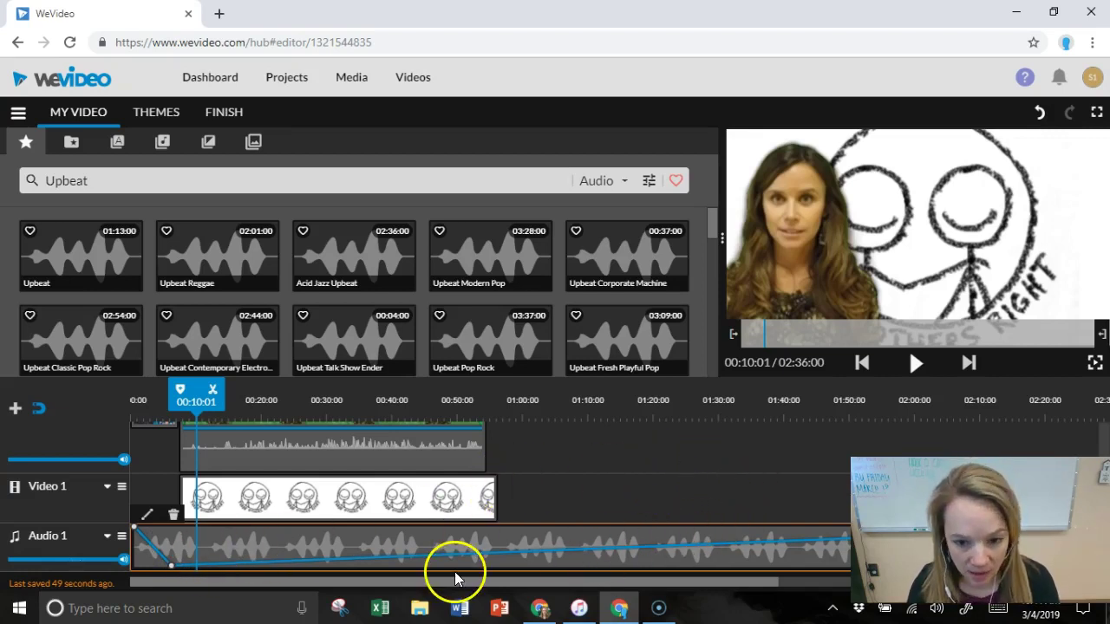
{"action": "scroll", "coordinate": [550, 503], "scroll_direction": "up", "scroll_amount": 2}
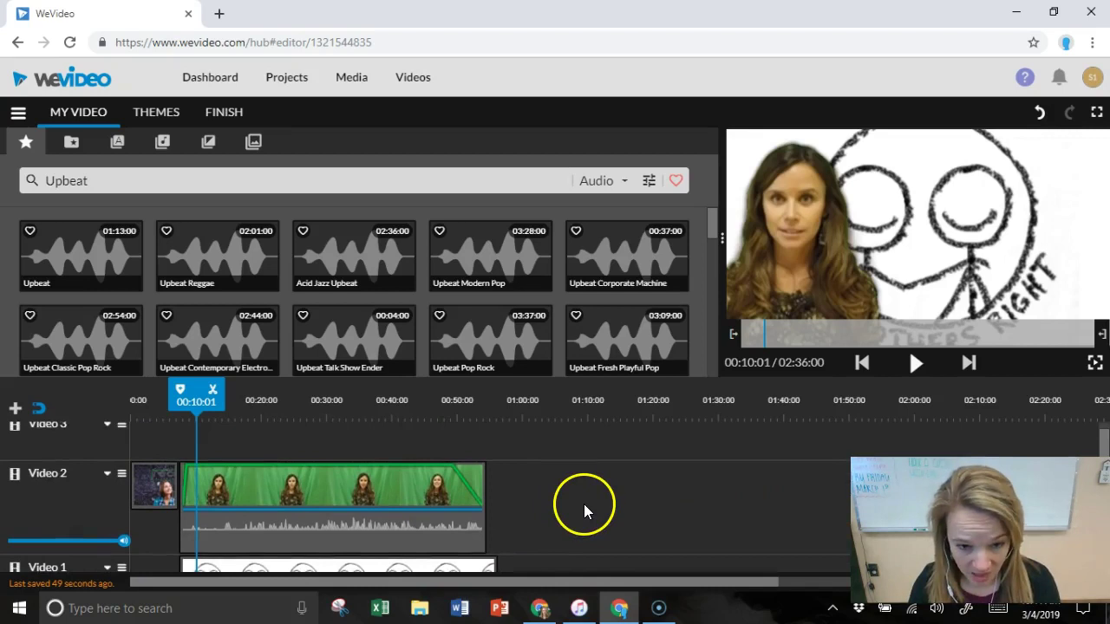
{"action": "scroll", "coordinate": [596, 482], "scroll_direction": "down", "scroll_amount": 2}
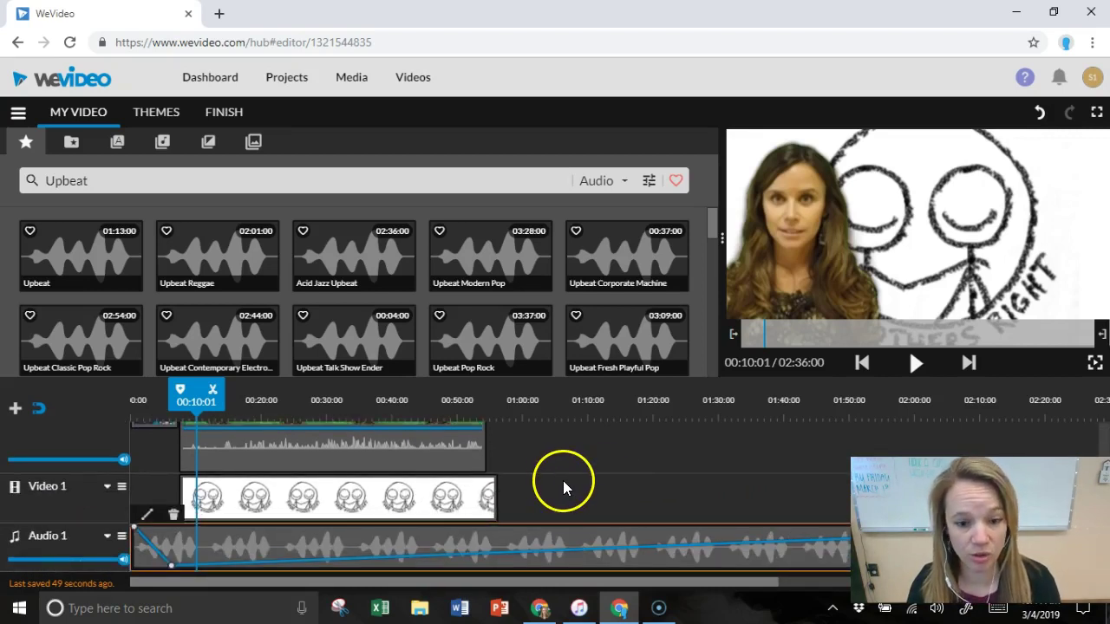
Play the project from the beginning to about 10 seconds to check the music fade under the speaker, and pause.
{"action": "scroll", "coordinate": [557, 480], "scroll_direction": "up", "scroll_amount": 2}
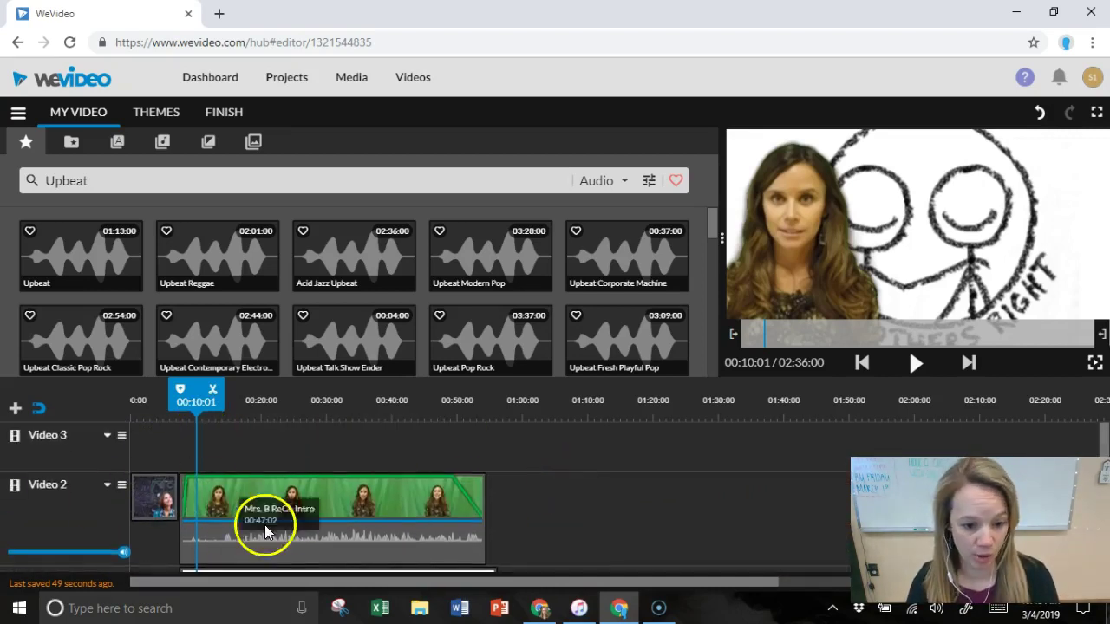
{"action": "scroll", "coordinate": [260, 525], "scroll_direction": "down", "scroll_amount": 2}
{"action": "left_click_drag", "start_coordinate": [203, 401], "coordinate": [163, 412]}
{"action": "scroll", "coordinate": [266, 511], "scroll_direction": "down", "scroll_amount": 1}
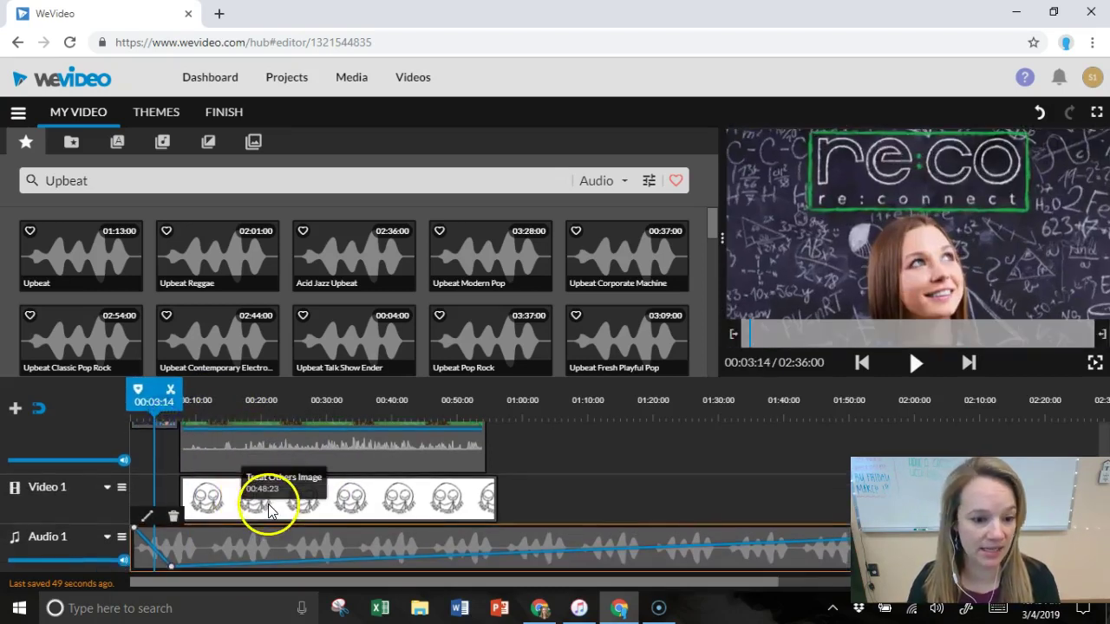
{"action": "left_click_drag", "start_coordinate": [166, 404], "coordinate": [138, 409]}
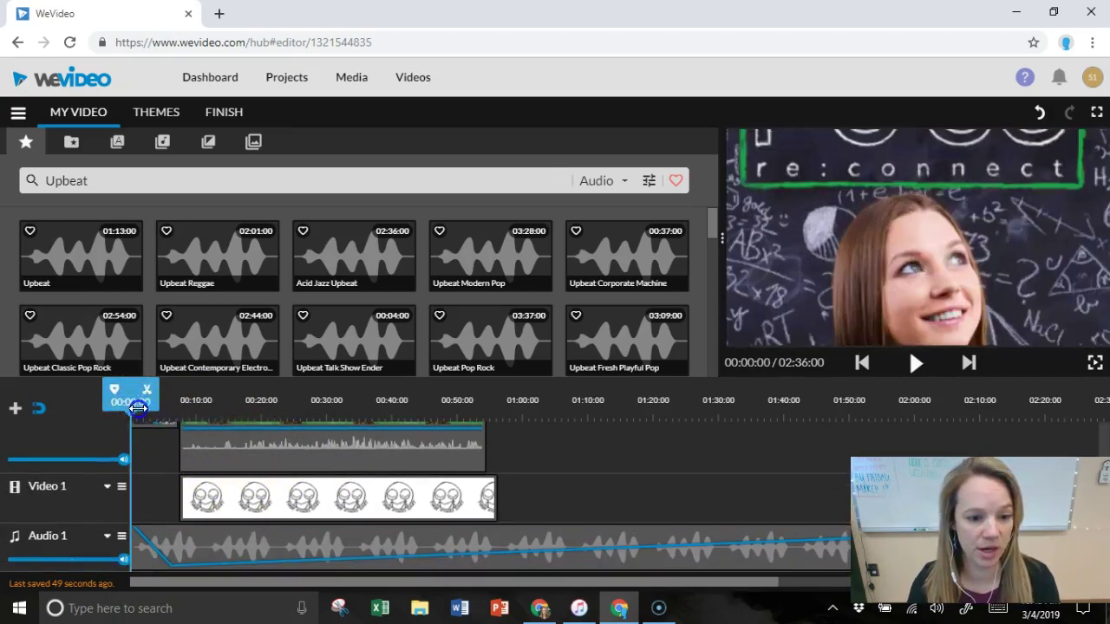
{"action": "left_click", "coordinate": [917, 377]}
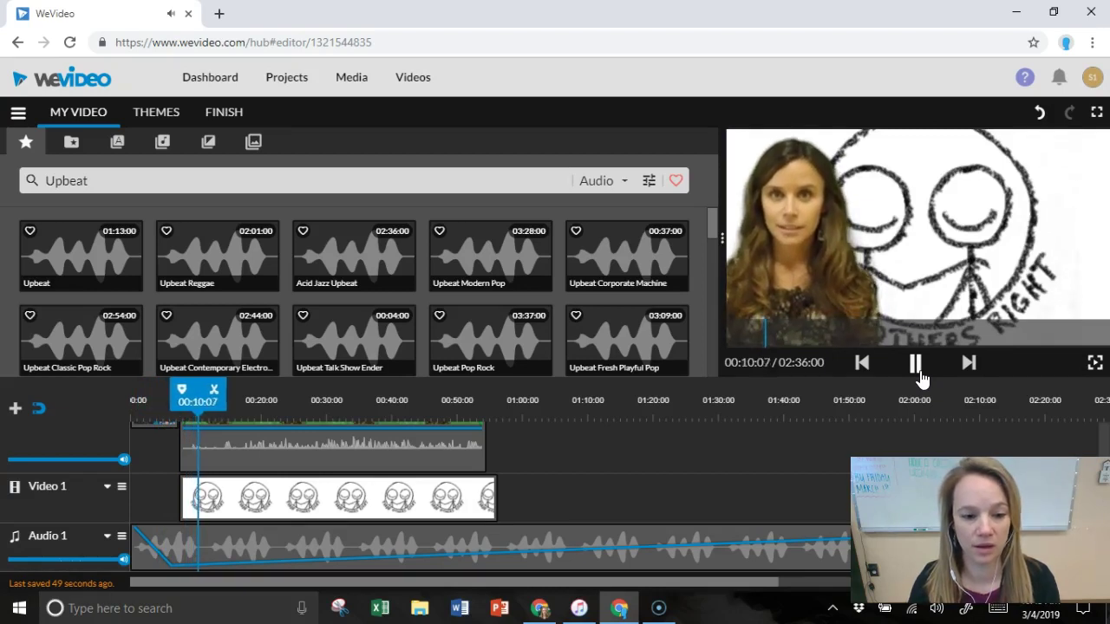
{"action": "left_click", "coordinate": [917, 369]}
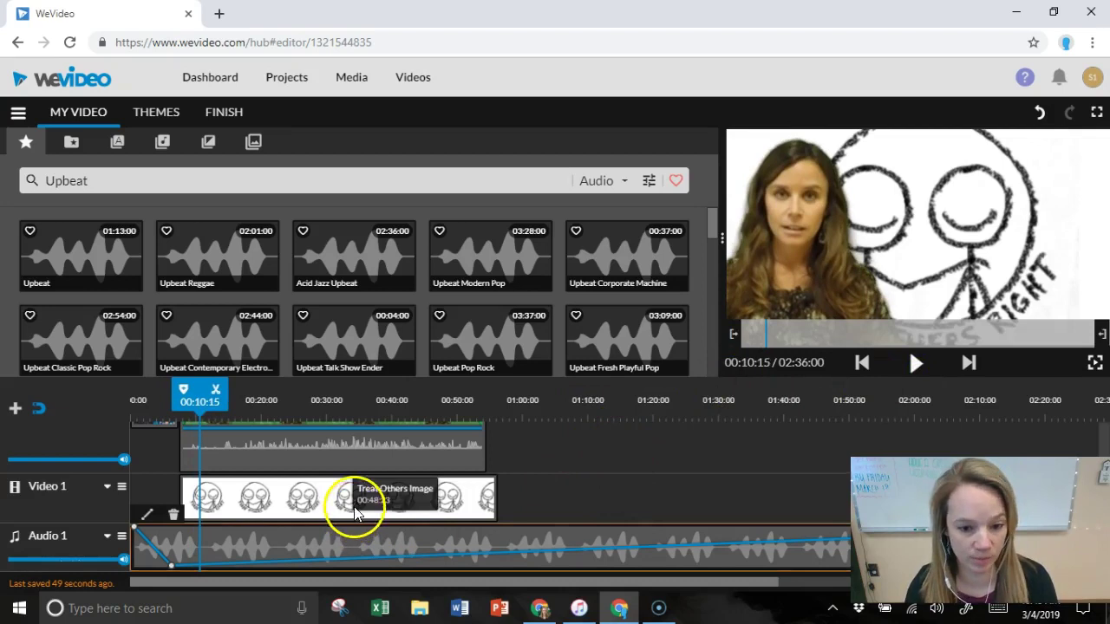
Place the shared Treat Others Image on the Video 2 track right after the ReCo Intro clip.
{"action": "scroll", "coordinate": [460, 490], "scroll_direction": "up", "scroll_amount": 1}
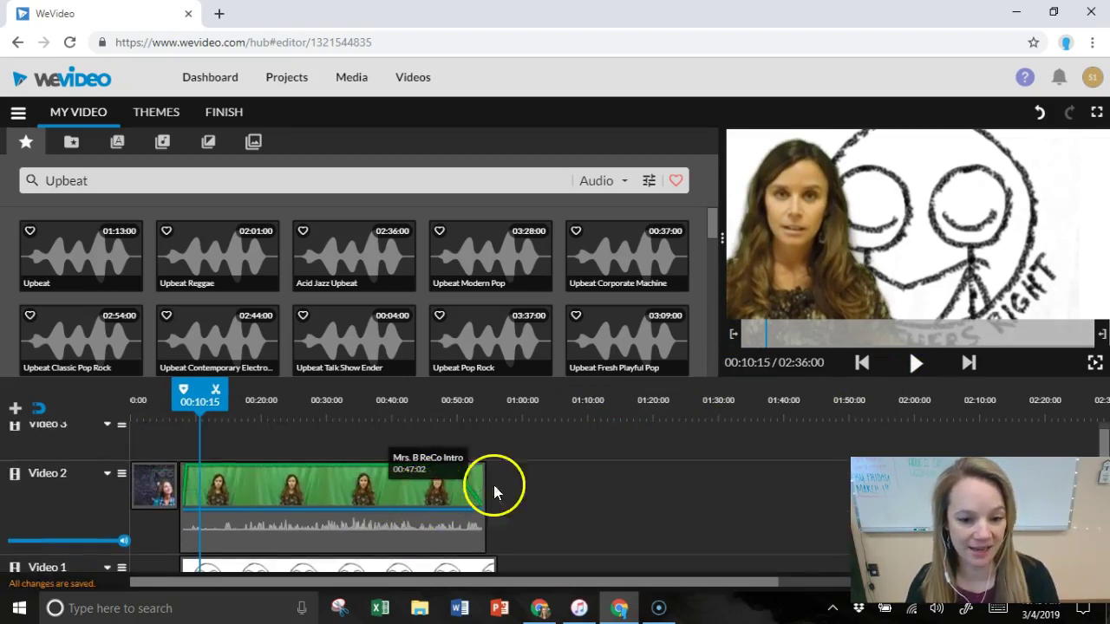
{"action": "left_click", "coordinate": [71, 142]}
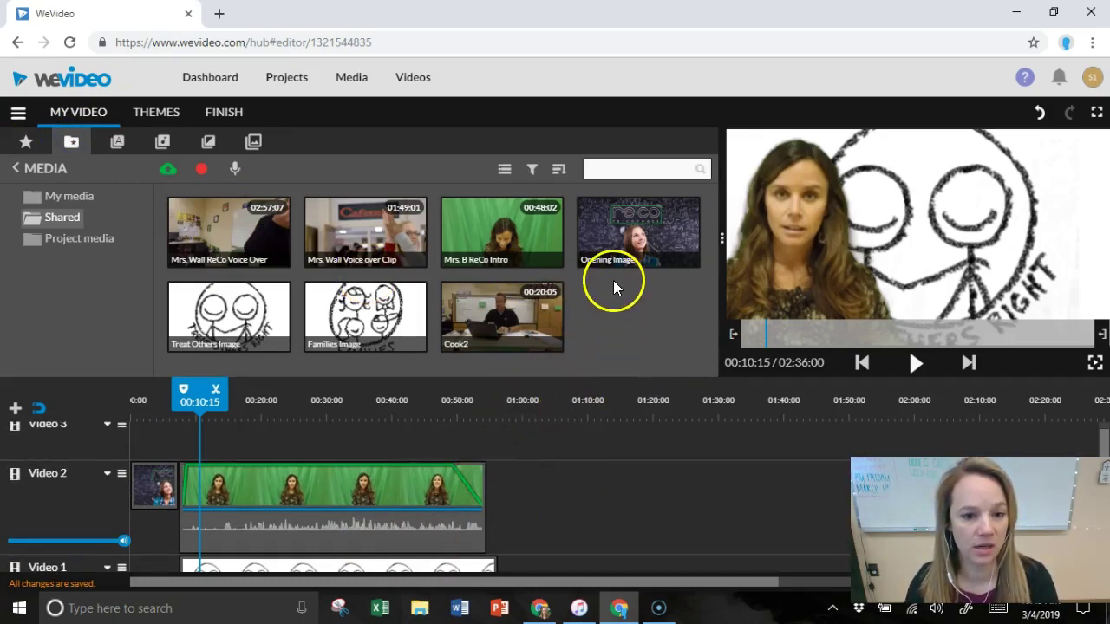
{"action": "left_click_drag", "start_coordinate": [235, 322], "coordinate": [520, 486]}
{"action": "left_click", "coordinate": [509, 492]}
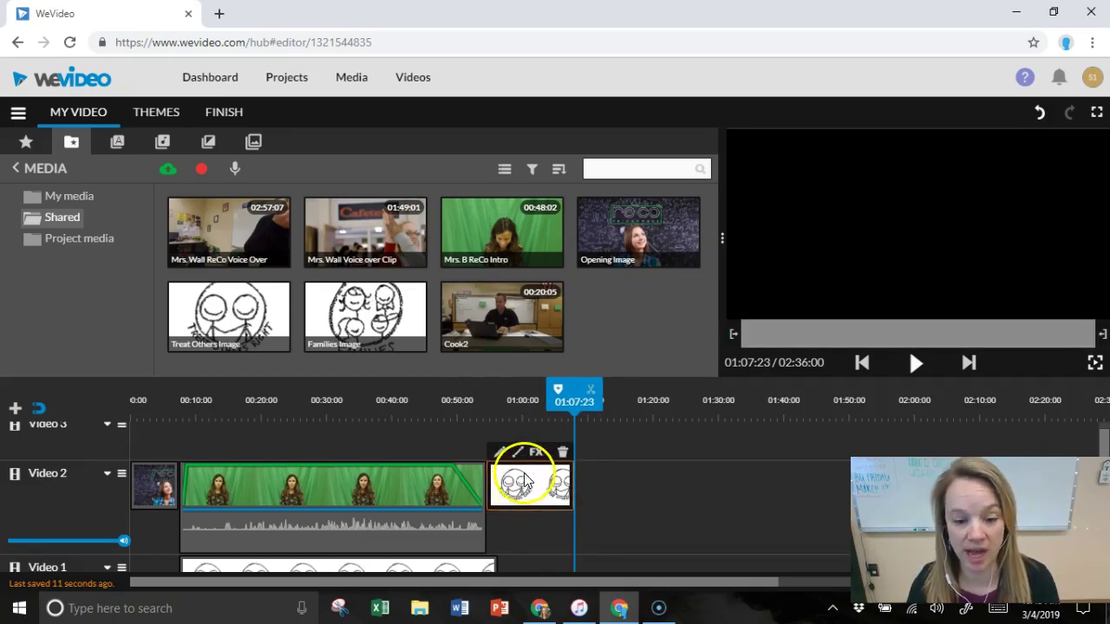
Add a volume point to the Acid Jazz Upbeat clip at the end of the ReCo Intro clip and lower it almost to the bottom.
{"action": "scroll", "coordinate": [524, 472], "scroll_direction": "down", "scroll_amount": 2}
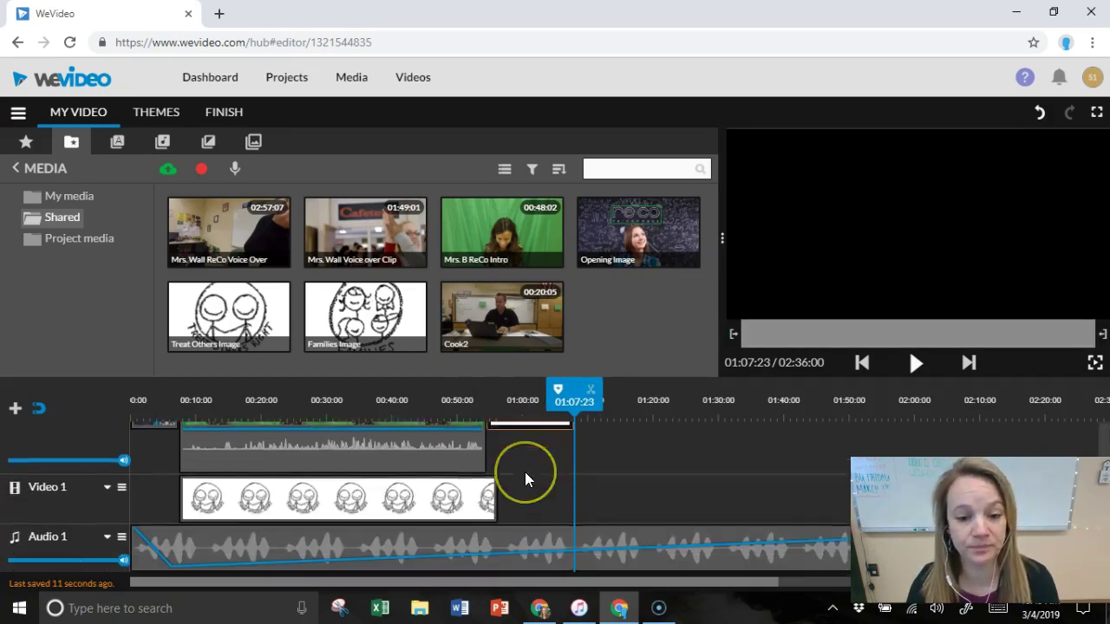
{"action": "left_click", "coordinate": [478, 551]}
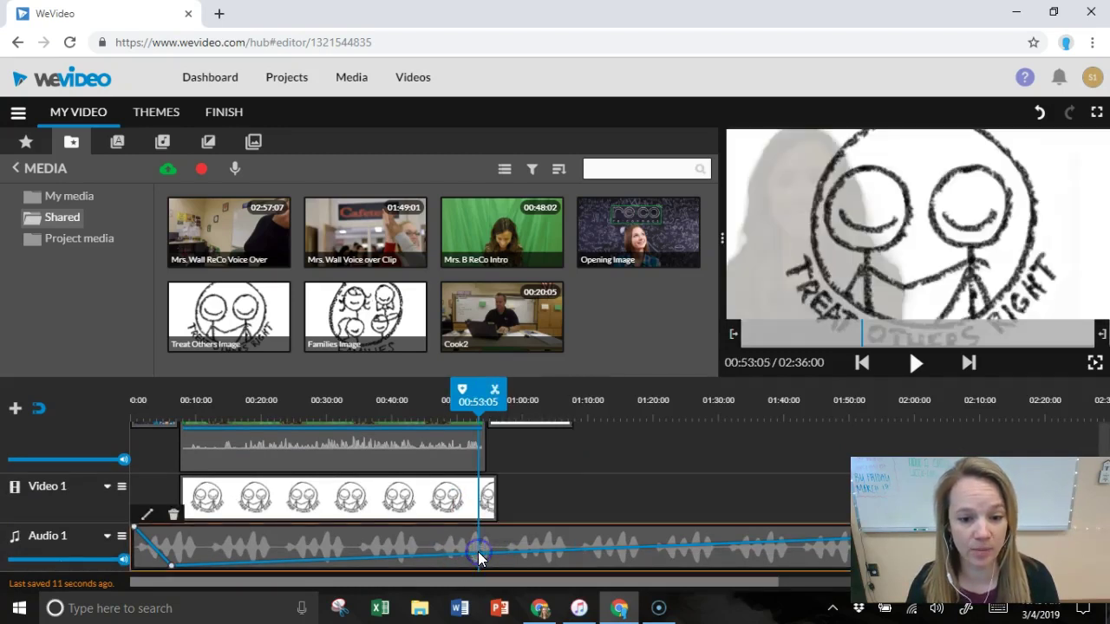
{"action": "left_click", "coordinate": [485, 553]}
{"action": "left_click_drag", "start_coordinate": [486, 559], "coordinate": [483, 568]}
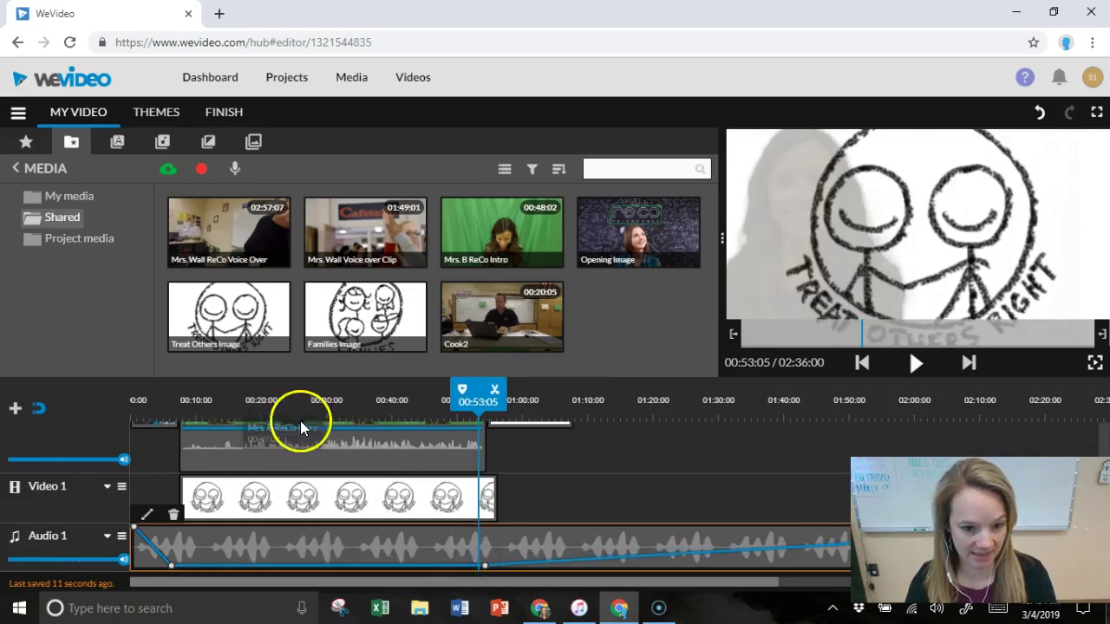
Add a volume point just after the ReCo Intro's end, raise it to 100%, and shift the preceding low point slightly earlier at 3%.
{"action": "scroll", "coordinate": [316, 438], "scroll_direction": "up", "scroll_amount": 2}
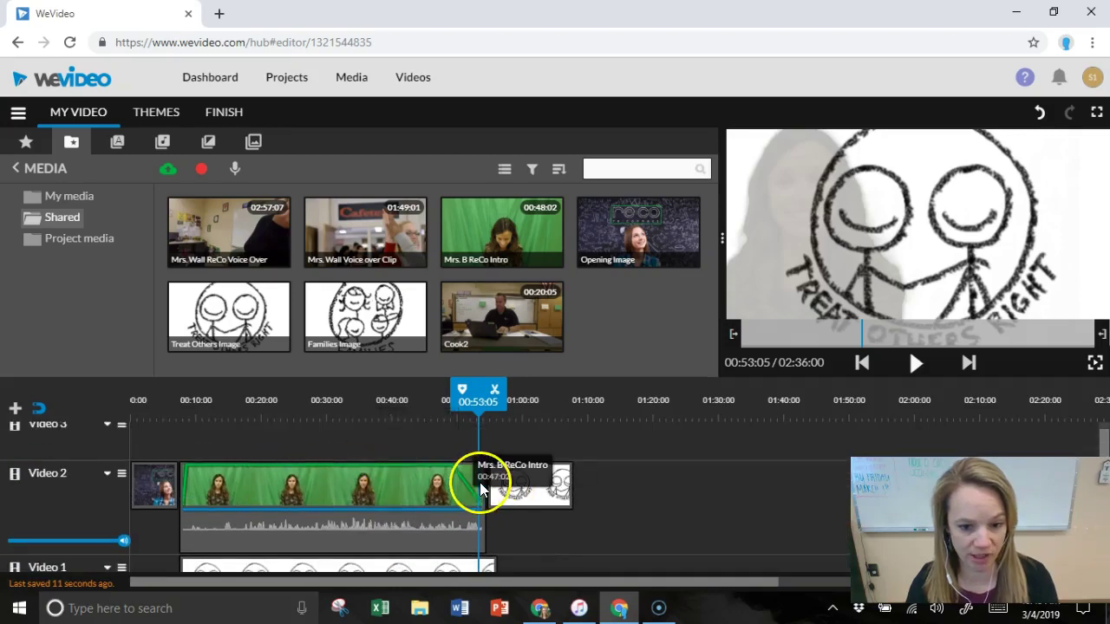
{"action": "scroll", "coordinate": [479, 486], "scroll_direction": "down", "scroll_amount": 2}
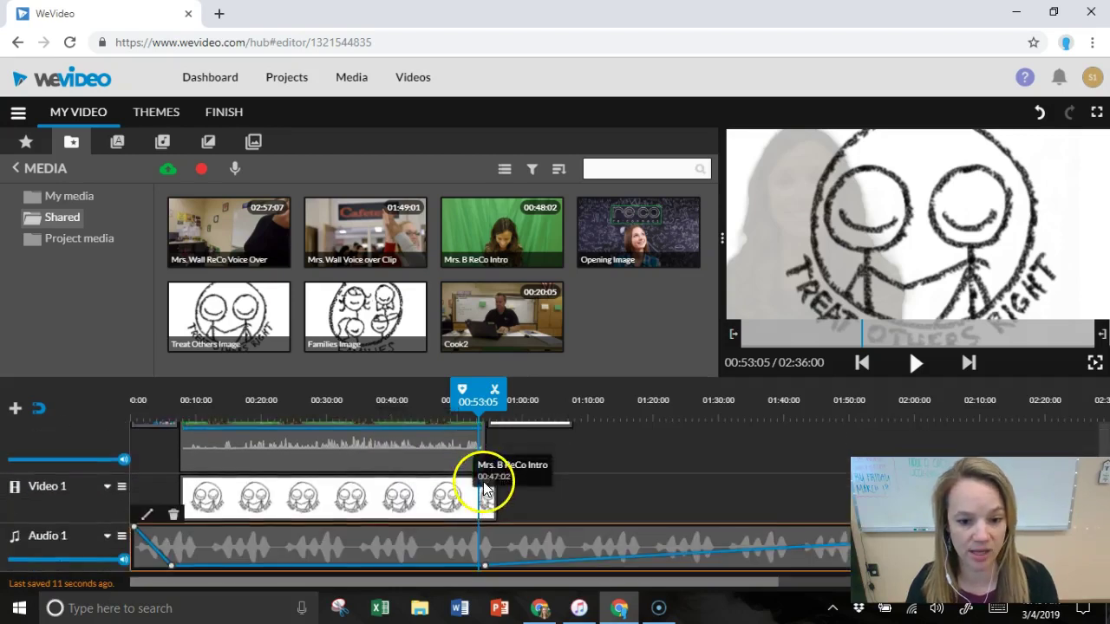
{"action": "left_click", "coordinate": [523, 563]}
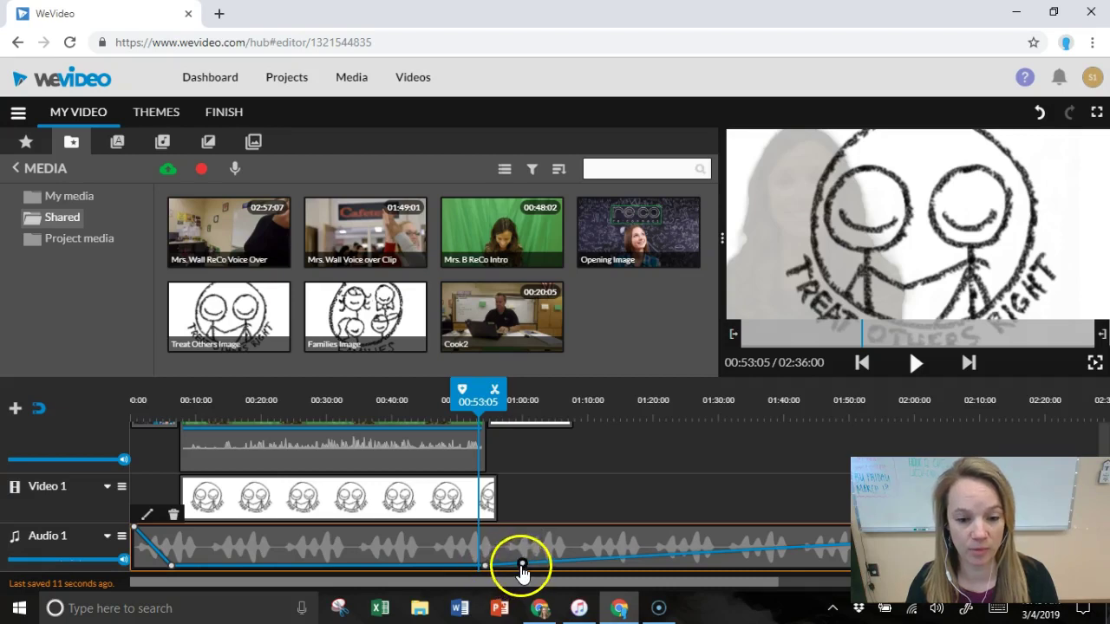
{"action": "left_click_drag", "start_coordinate": [522, 564], "coordinate": [497, 524]}
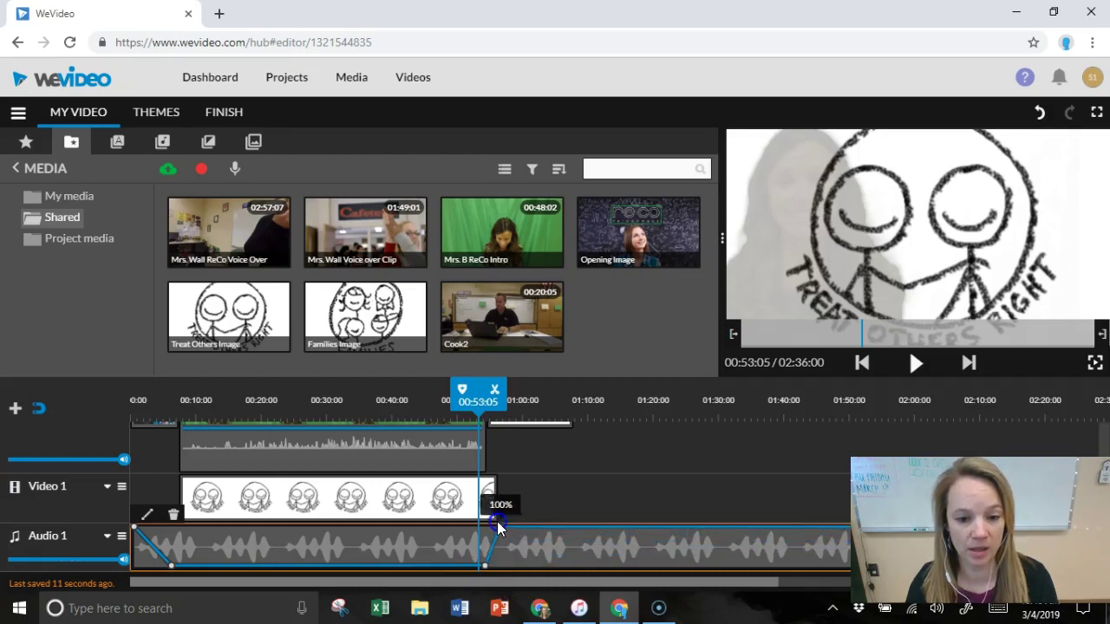
{"action": "left_click_drag", "start_coordinate": [484, 571], "coordinate": [473, 568]}
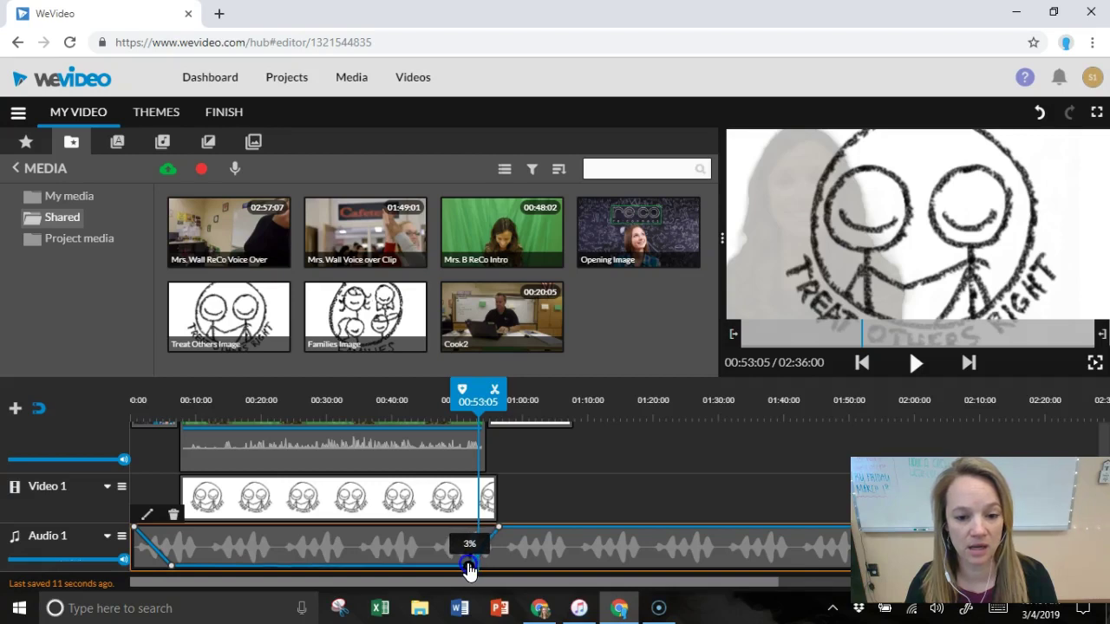
Place the Voice over Clip after the Treat Others Image on Video 2 and the ReCo Voice Over directly beneath it on Video 1.
{"action": "scroll", "coordinate": [540, 510], "scroll_direction": "up", "scroll_amount": 3}
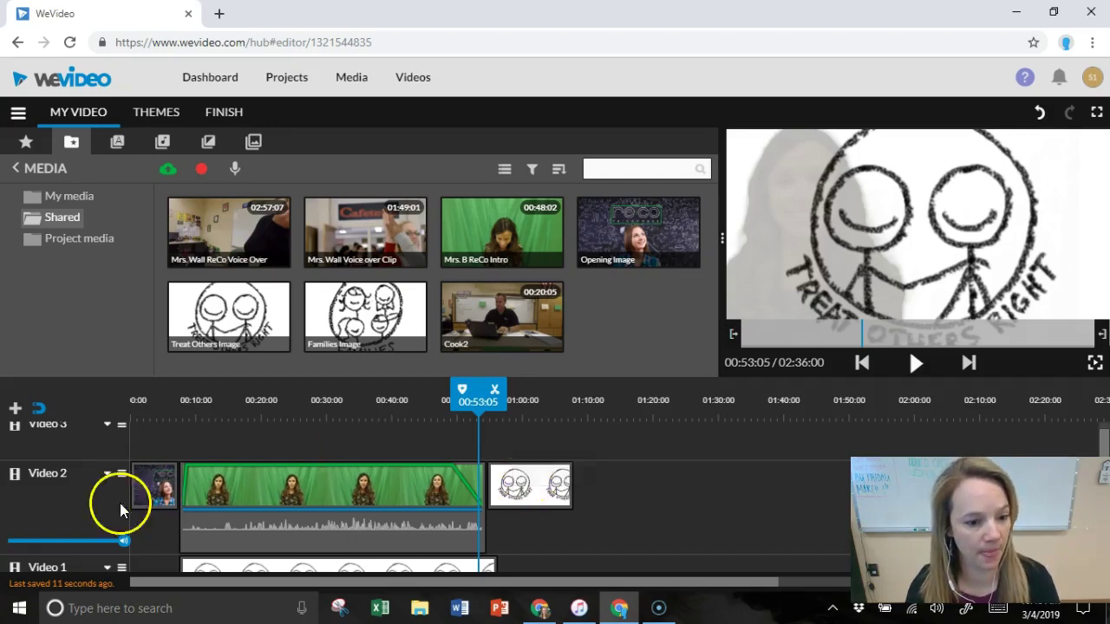
{"action": "left_click", "coordinate": [316, 485]}
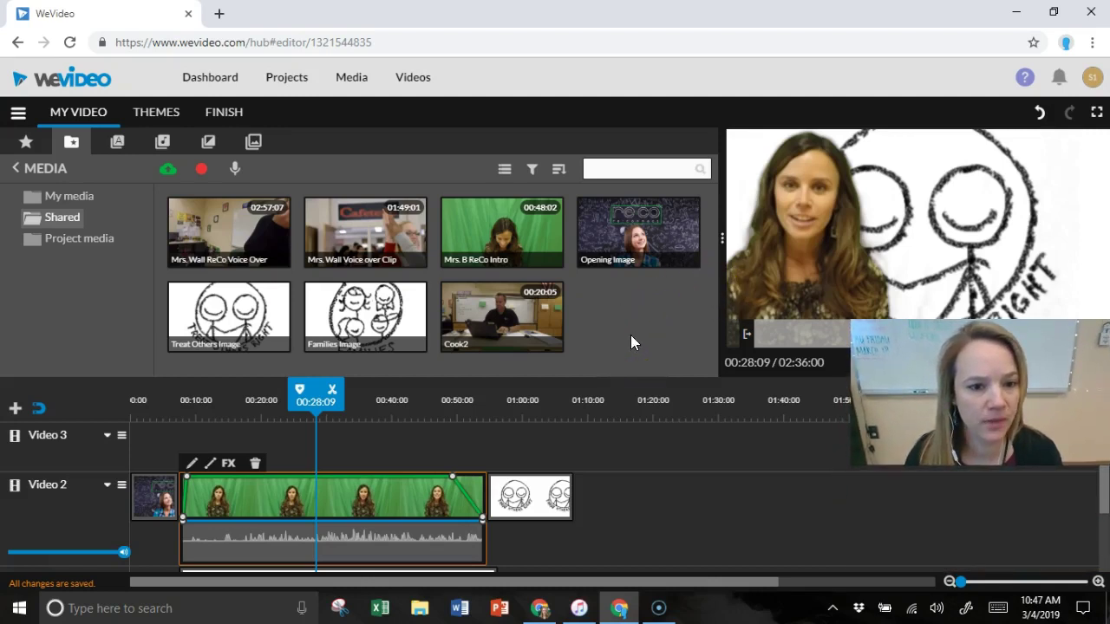
{"action": "left_click", "coordinate": [355, 231]}
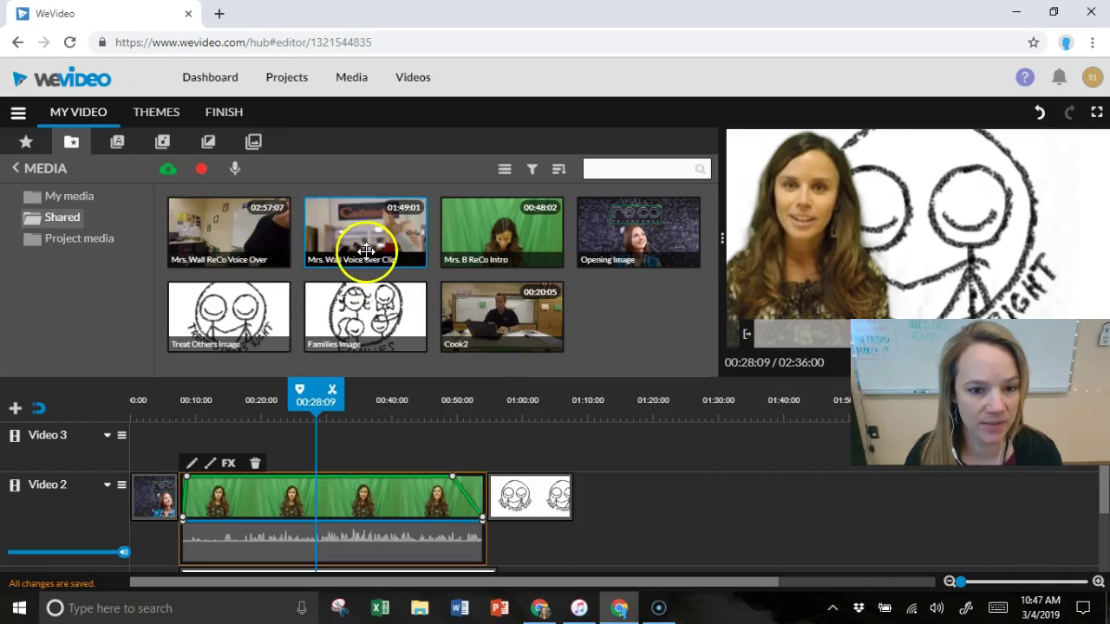
{"action": "left_click_drag", "start_coordinate": [355, 232], "coordinate": [607, 490]}
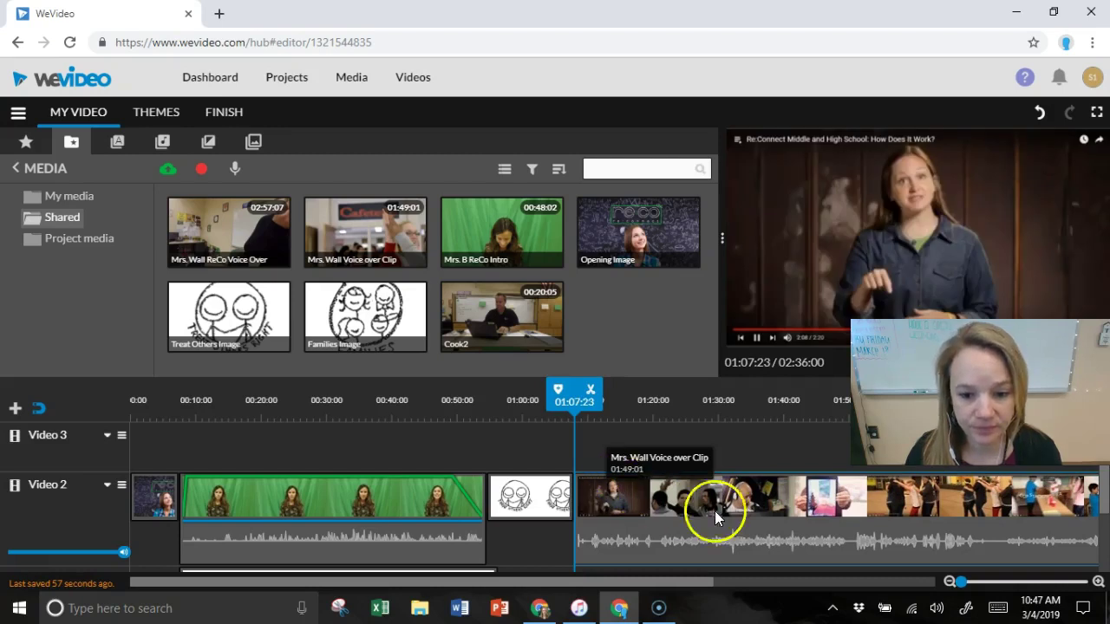
{"action": "scroll", "coordinate": [800, 508], "scroll_direction": "down", "scroll_amount": 3}
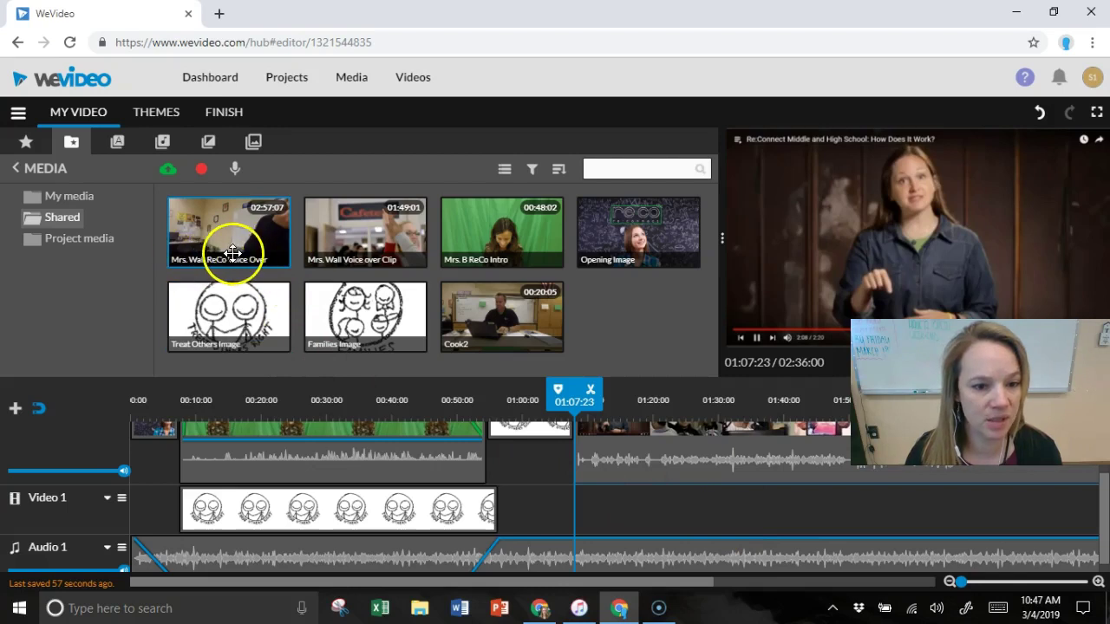
{"action": "left_click_drag", "start_coordinate": [232, 248], "coordinate": [585, 511]}
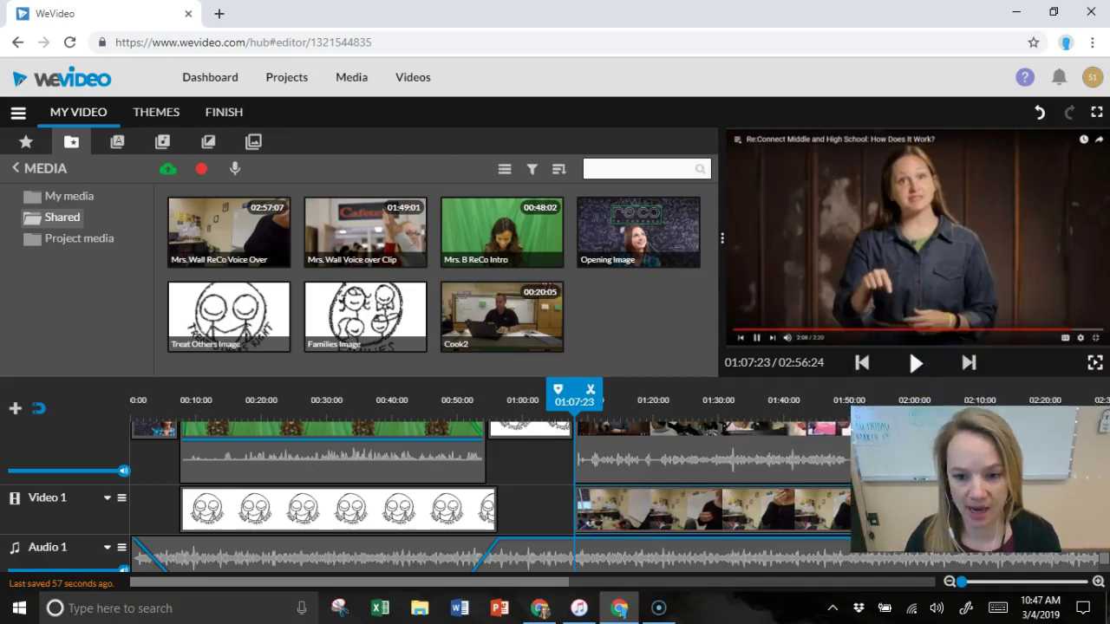
Preview the start of the overlapping voice-over clips and compare their placement on the Video 2 and Video 1 tracks.
{"action": "left_click", "coordinate": [917, 361]}
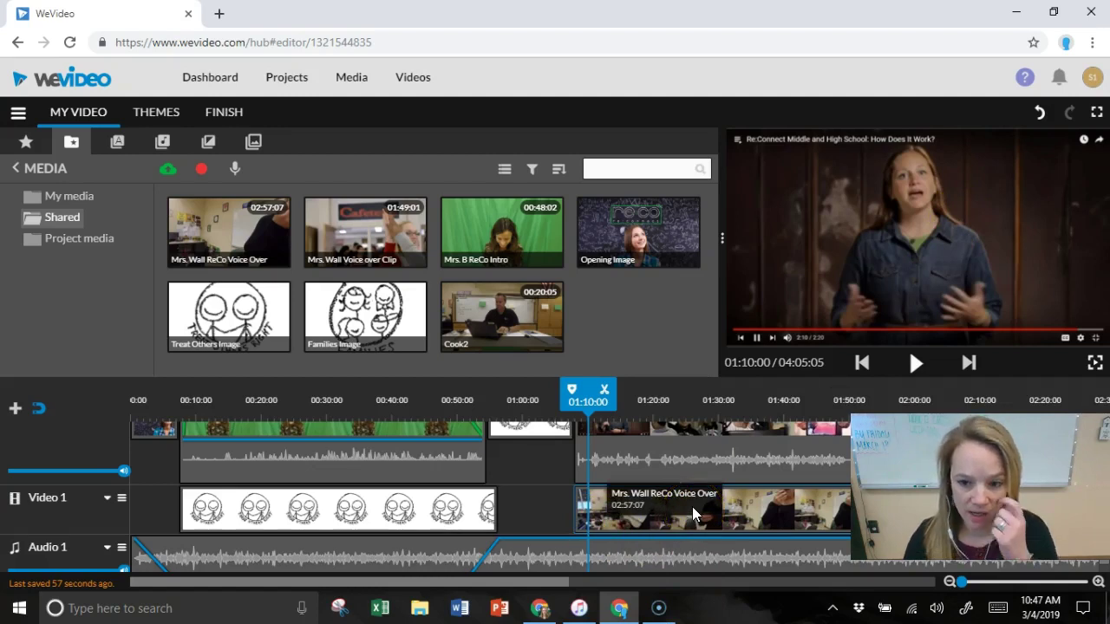
{"action": "scroll", "coordinate": [692, 506], "scroll_direction": "up", "scroll_amount": 2}
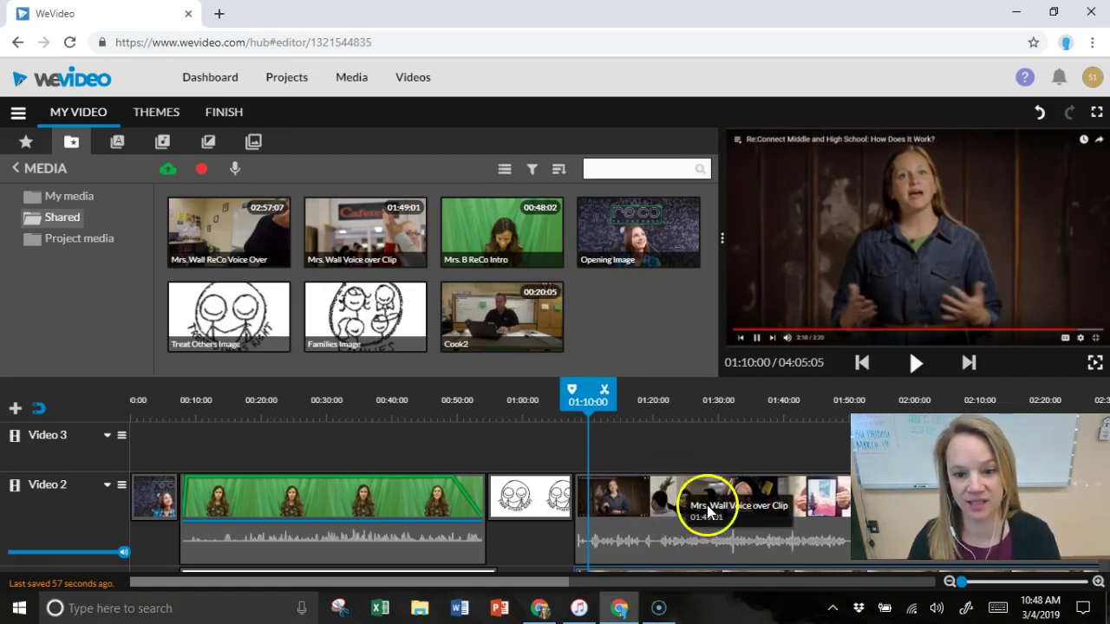
{"action": "scroll", "coordinate": [709, 510], "scroll_direction": "down", "scroll_amount": 3}
{"action": "scroll", "coordinate": [711, 508], "scroll_direction": "up", "scroll_amount": 3}
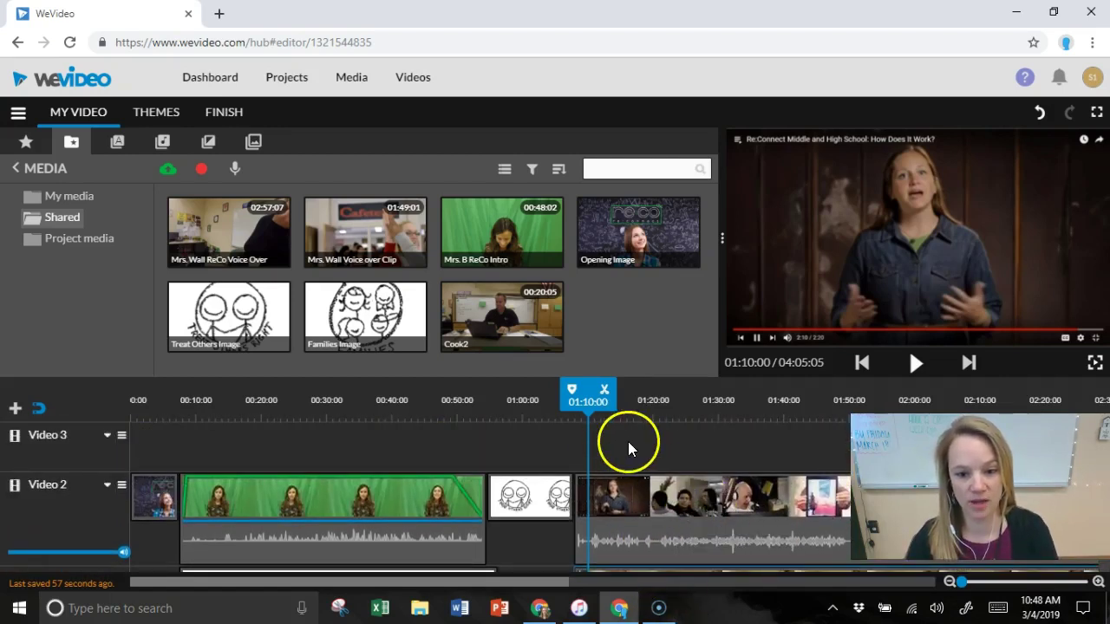
{"action": "scroll", "coordinate": [772, 507], "scroll_direction": "down", "scroll_amount": 3}
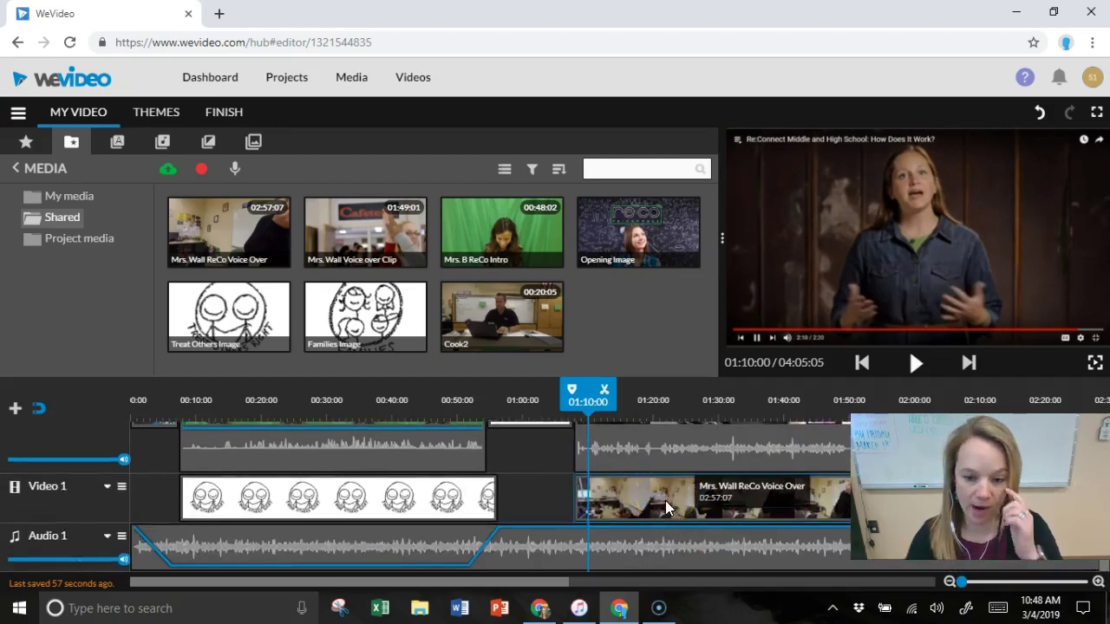
{"action": "scroll", "coordinate": [665, 500], "scroll_direction": "up", "scroll_amount": 3}
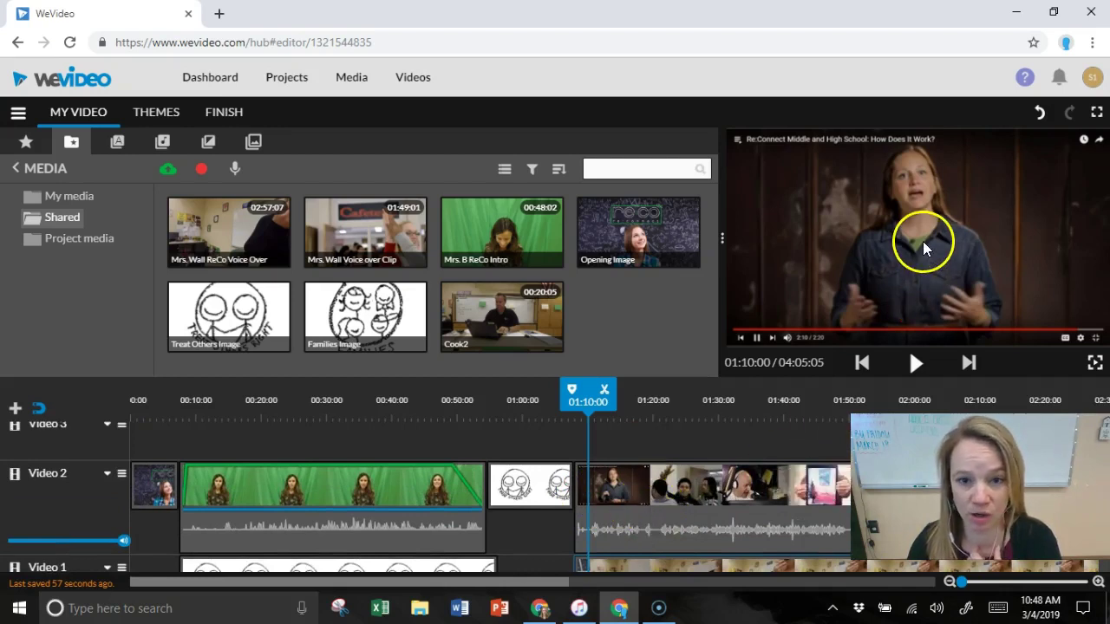
Mute the audio of the Voice over Clip on Video 2 and save the clip changes.
{"action": "double_click", "coordinate": [640, 502]}
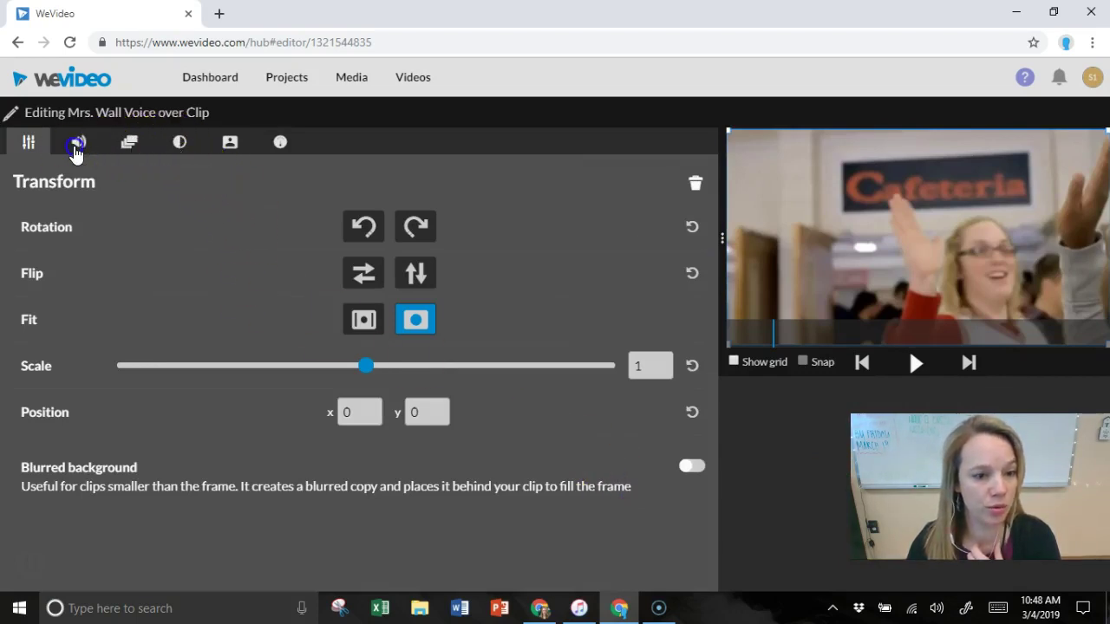
{"action": "left_click", "coordinate": [76, 148]}
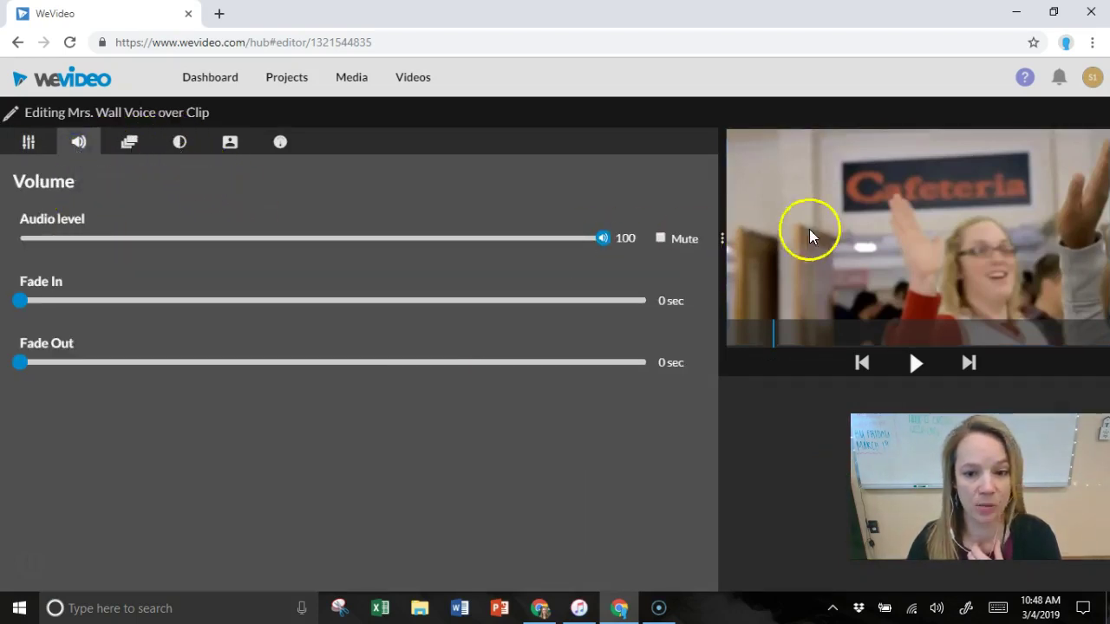
{"action": "left_click", "coordinate": [660, 237]}
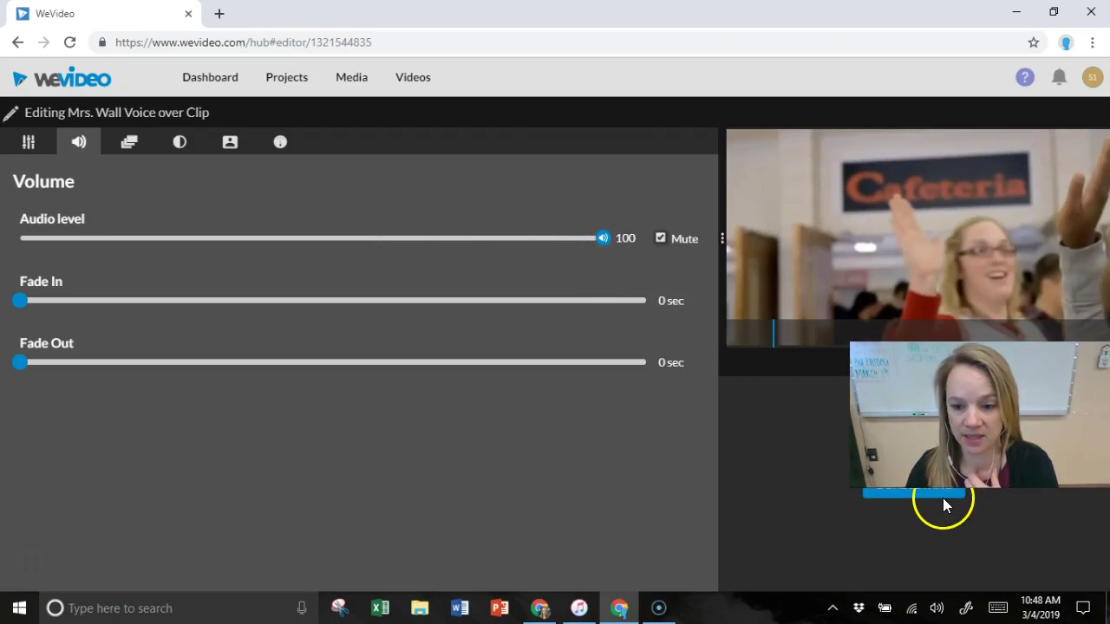
{"action": "left_click", "coordinate": [944, 499]}
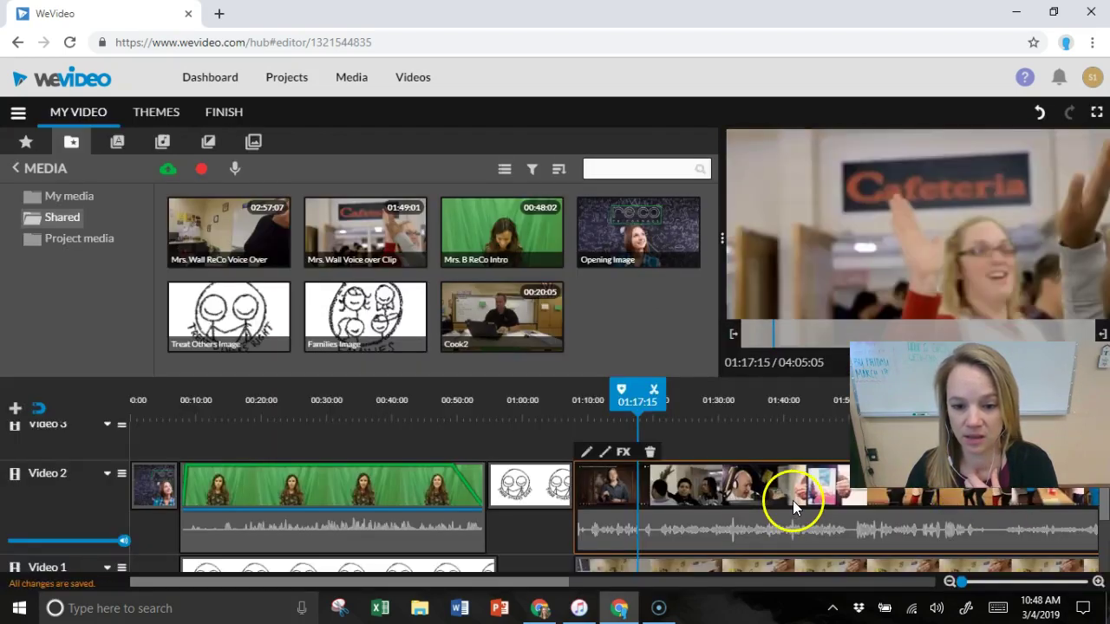
Play briefly from about 01:07:16 to check the sound where the voice-over clips begin, and pause.
{"action": "scroll", "coordinate": [805, 501], "scroll_direction": "down", "scroll_amount": 1}
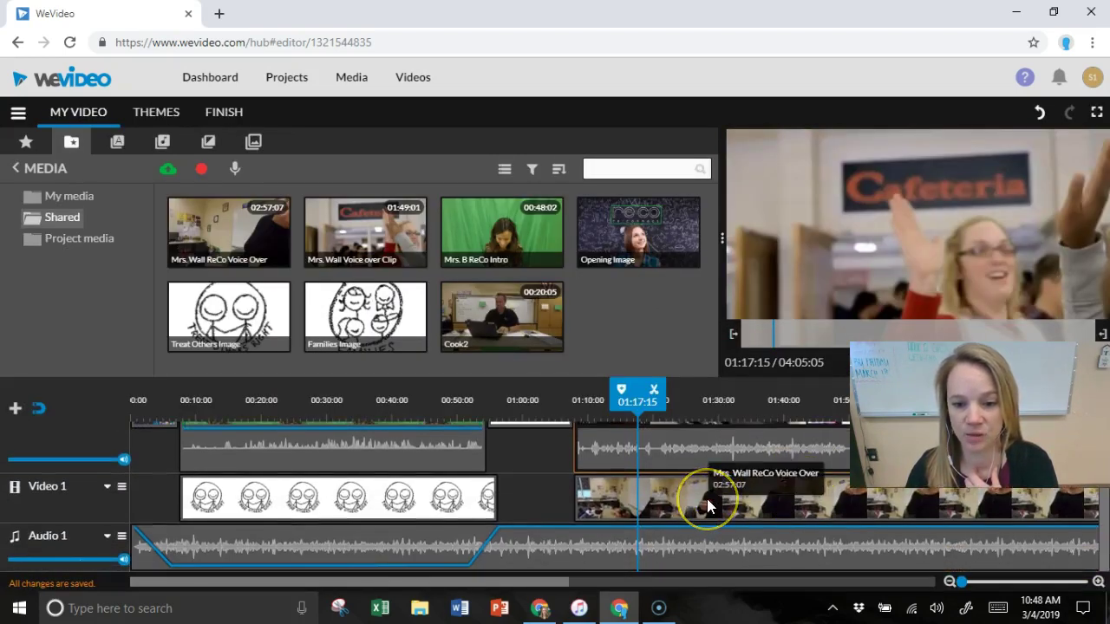
{"action": "left_click_drag", "start_coordinate": [639, 404], "coordinate": [577, 420]}
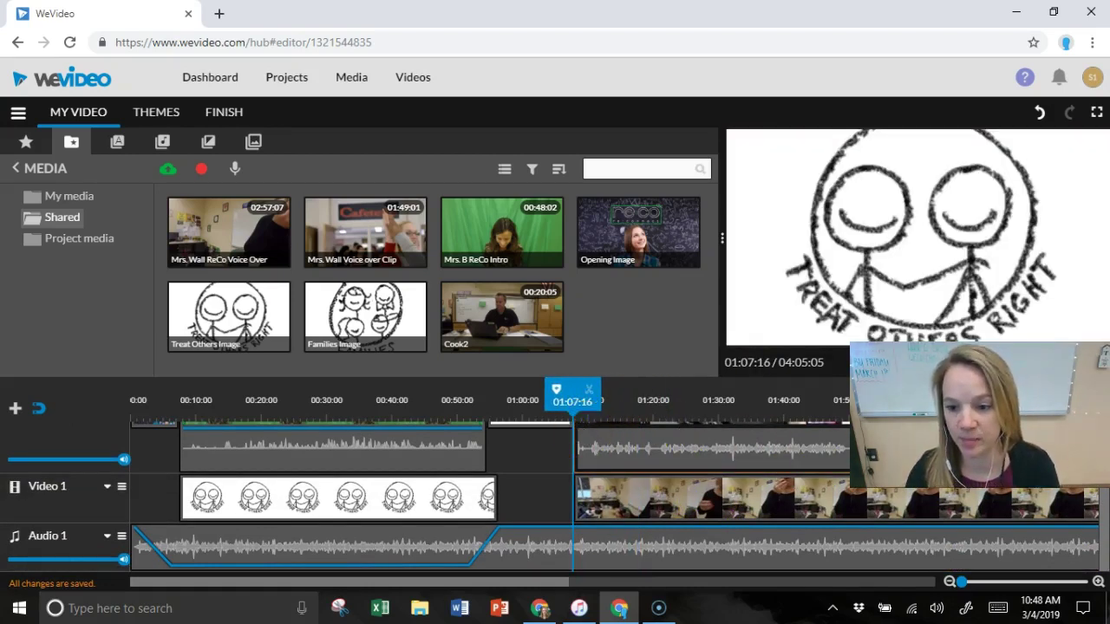
{"action": "left_click", "coordinate": [918, 366]}
{"action": "left_click", "coordinate": [918, 366]}
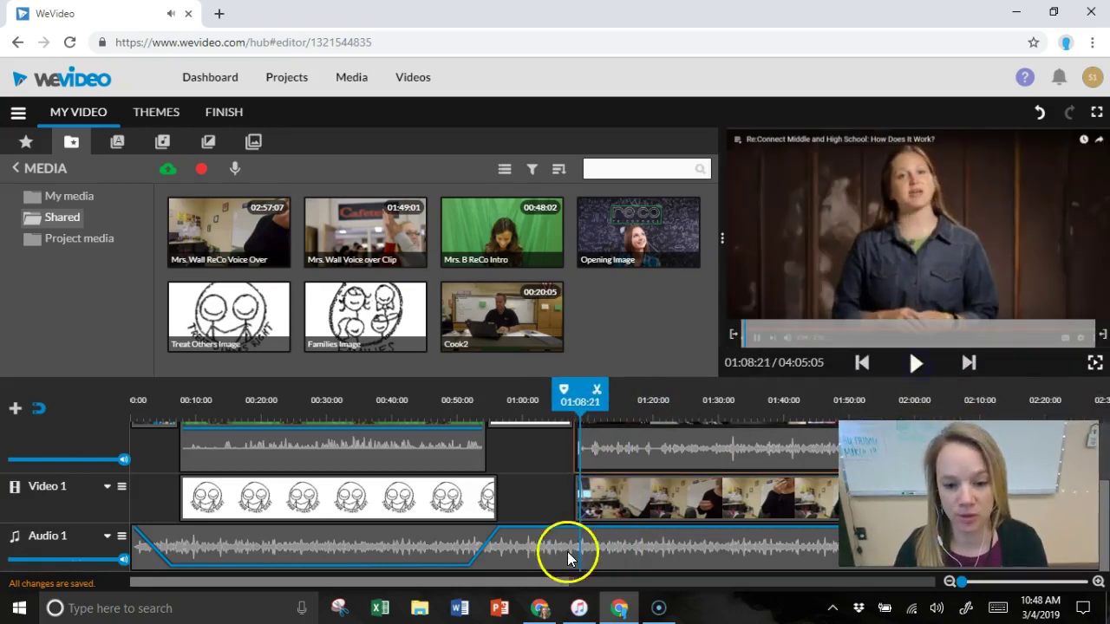
Split the background music on Audio 1 at 01:07:21, where the voice-over clips begin, and delete the part after the cut.
{"action": "left_click", "coordinate": [619, 556]}
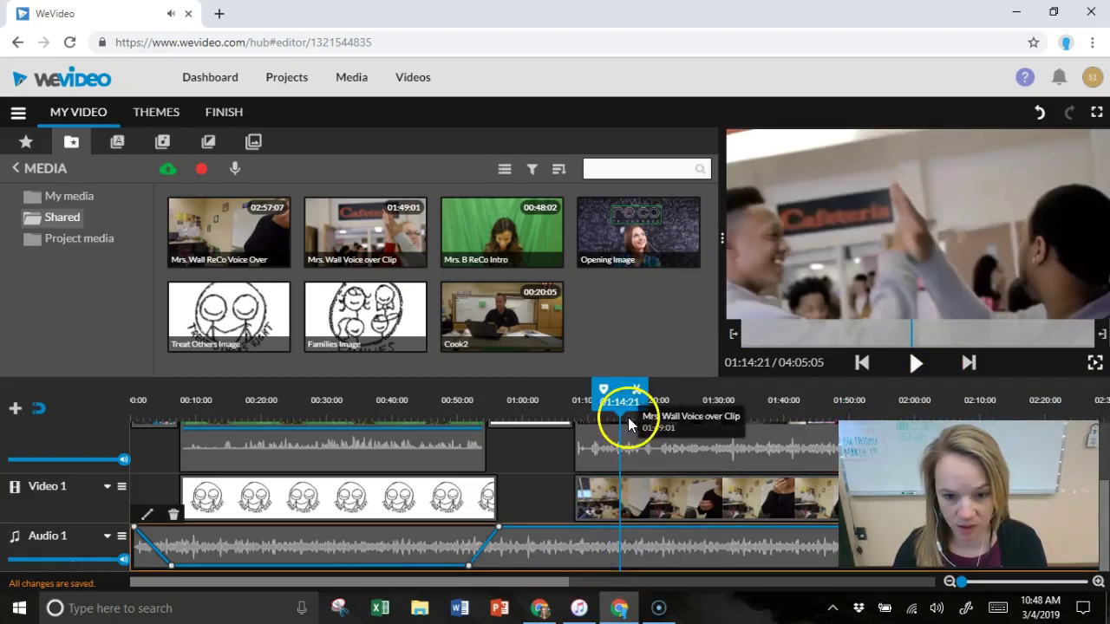
{"action": "left_click_drag", "start_coordinate": [627, 404], "coordinate": [580, 419]}
{"action": "left_click", "coordinate": [591, 558]}
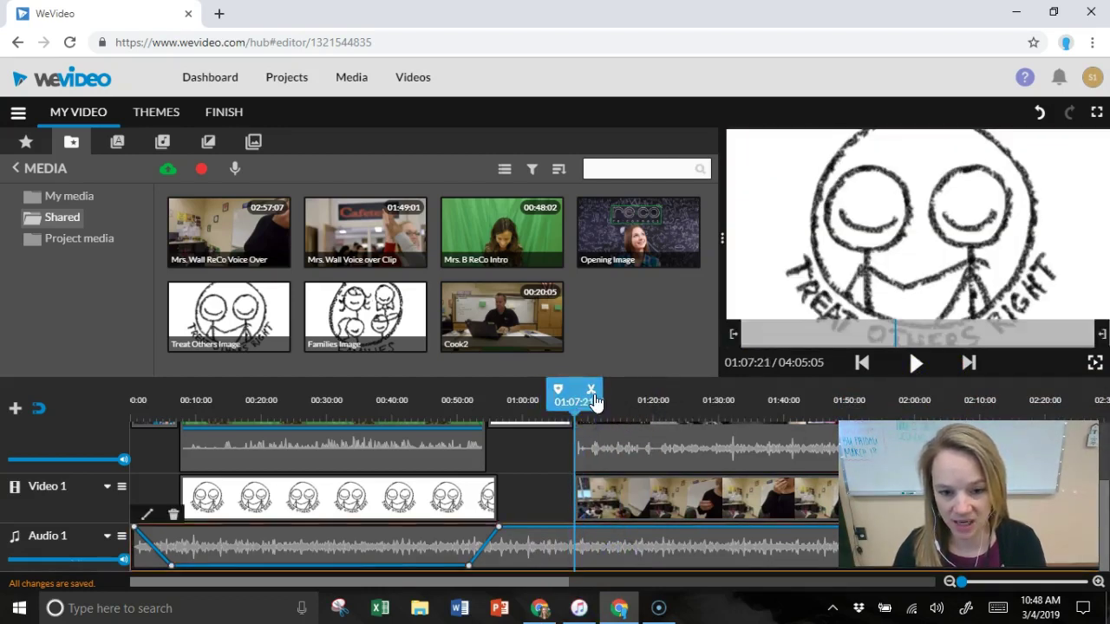
{"action": "left_click", "coordinate": [591, 390]}
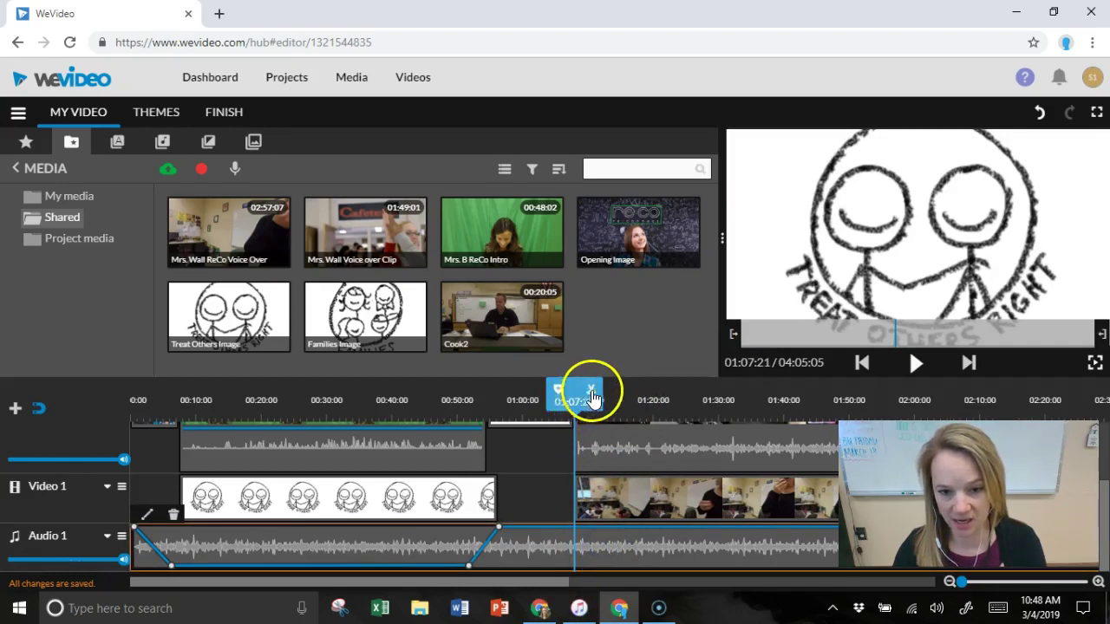
{"action": "left_click", "coordinate": [641, 539]}
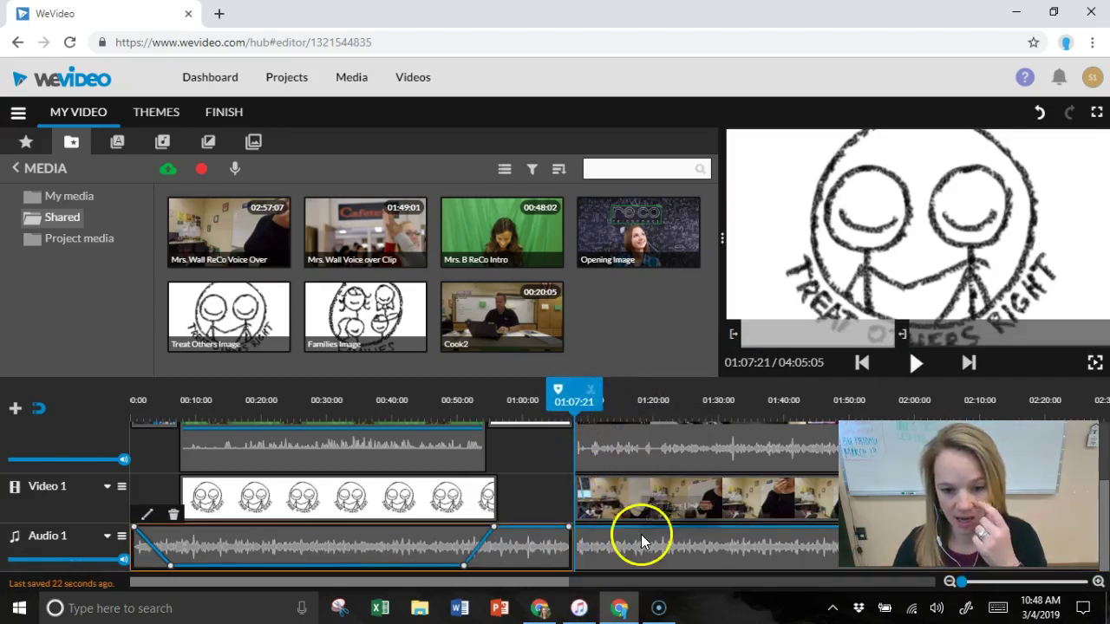
{"action": "key", "text": "Delete"}
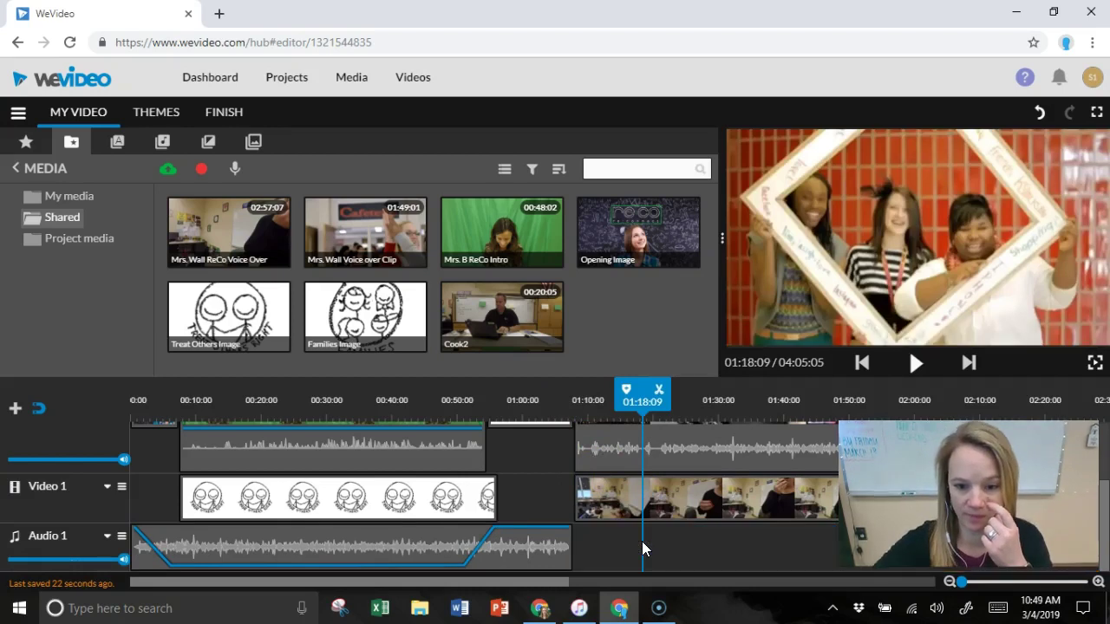
Play the transition from the Treat Others Image into the voice-over section to check the sound without music, and pause.
{"action": "left_click", "coordinate": [642, 401]}
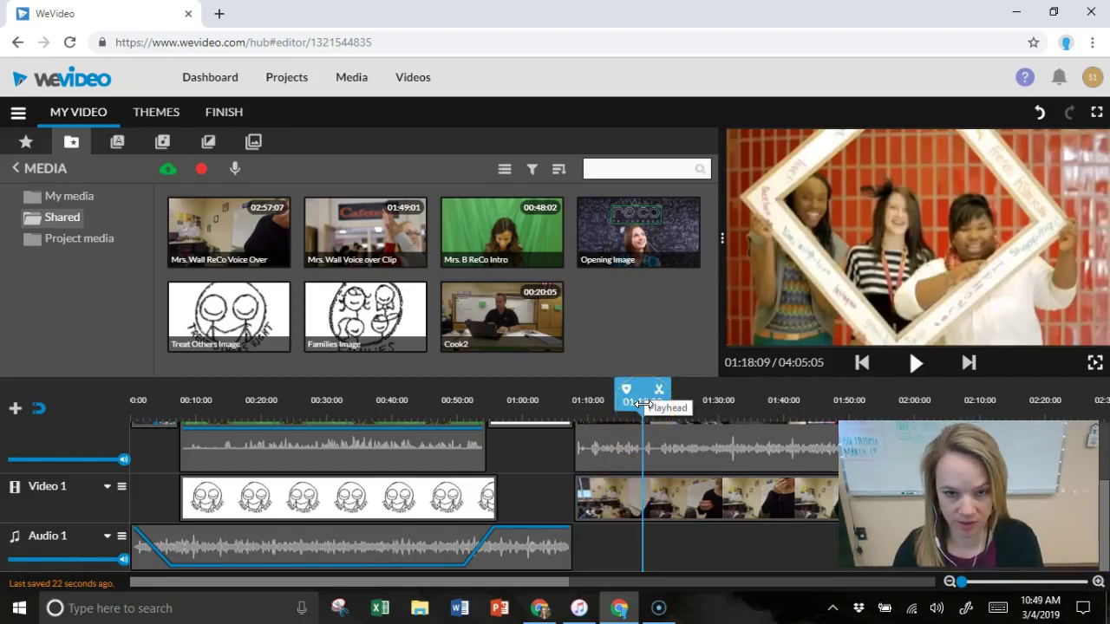
{"action": "left_click_drag", "start_coordinate": [642, 403], "coordinate": [558, 425]}
{"action": "left_click", "coordinate": [915, 365]}
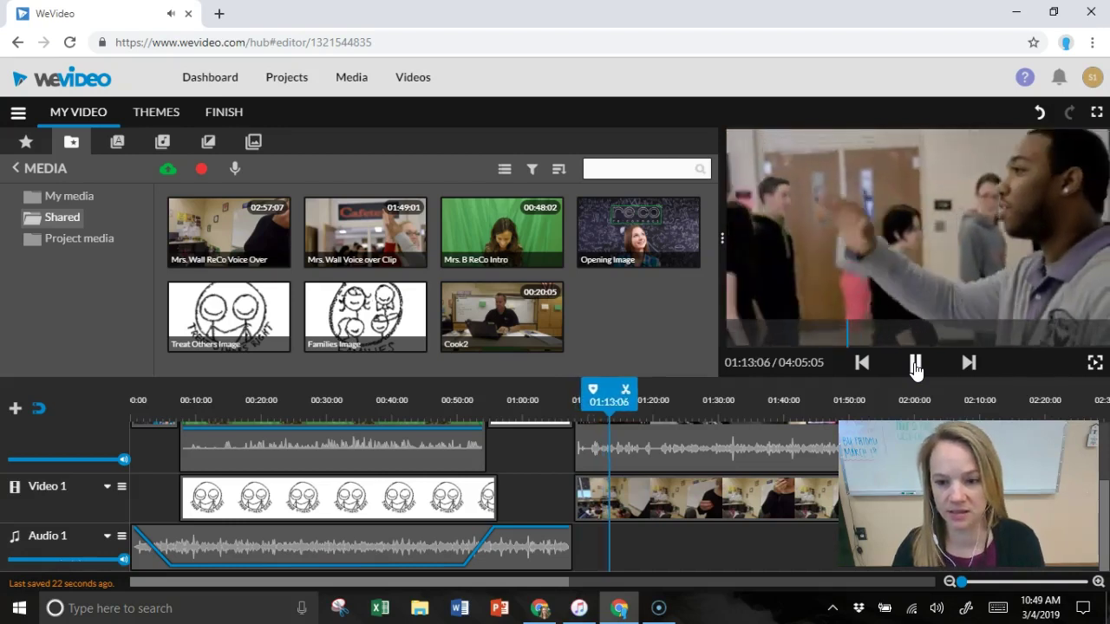
{"action": "left_click", "coordinate": [915, 364]}
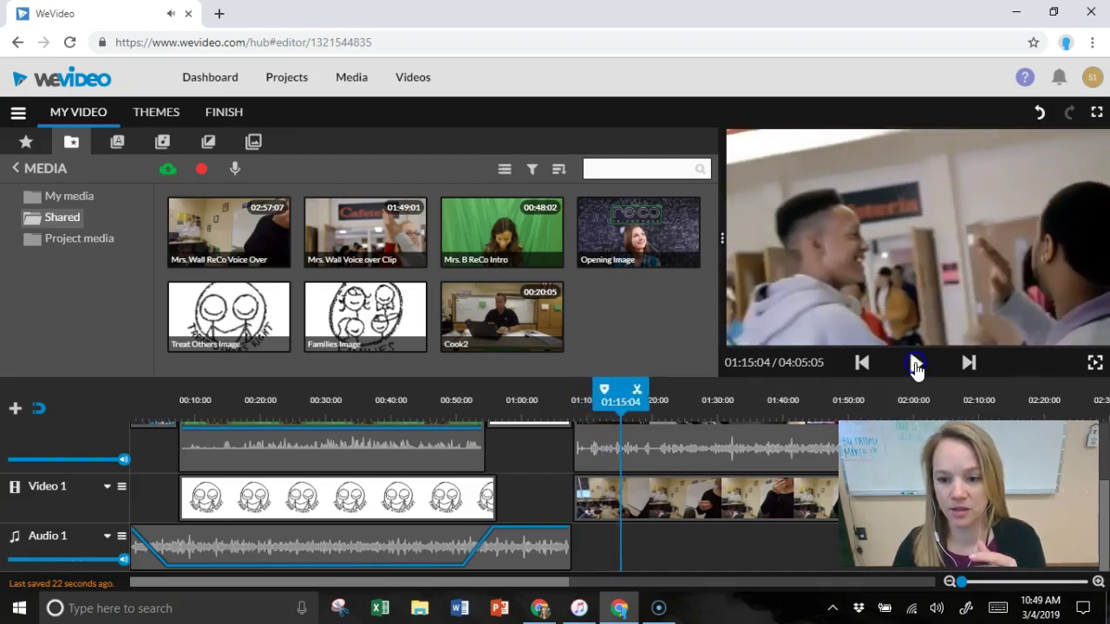
Check playback further into the voice-over section at around 02:16, and pause.
{"action": "left_click_drag", "start_coordinate": [607, 407], "coordinate": [976, 402]}
{"action": "left_click", "coordinate": [916, 364]}
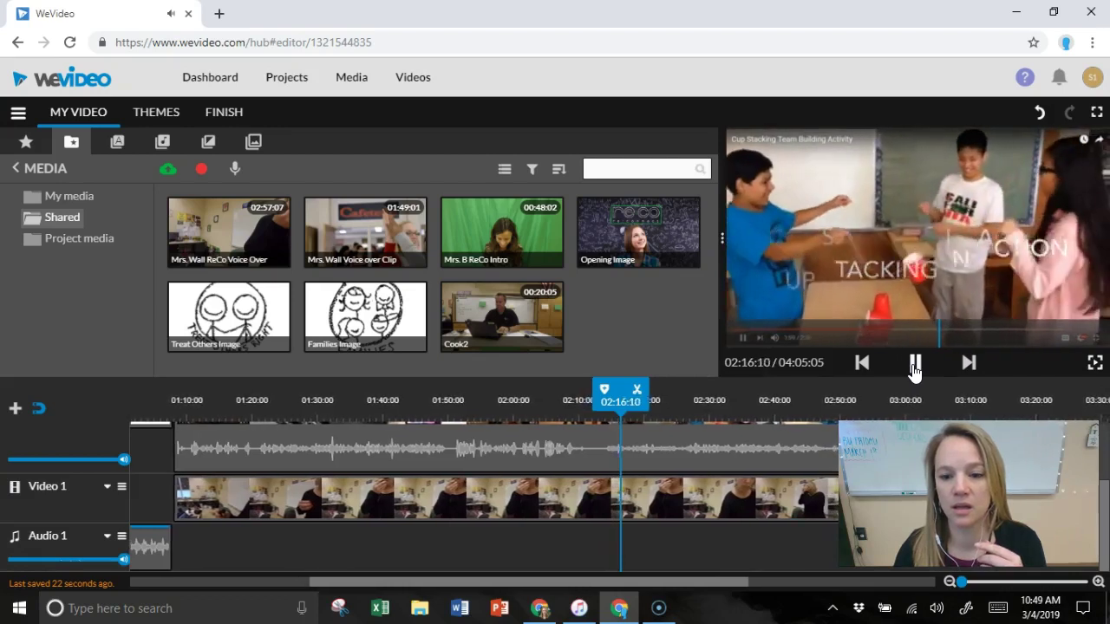
{"action": "left_click", "coordinate": [915, 366]}
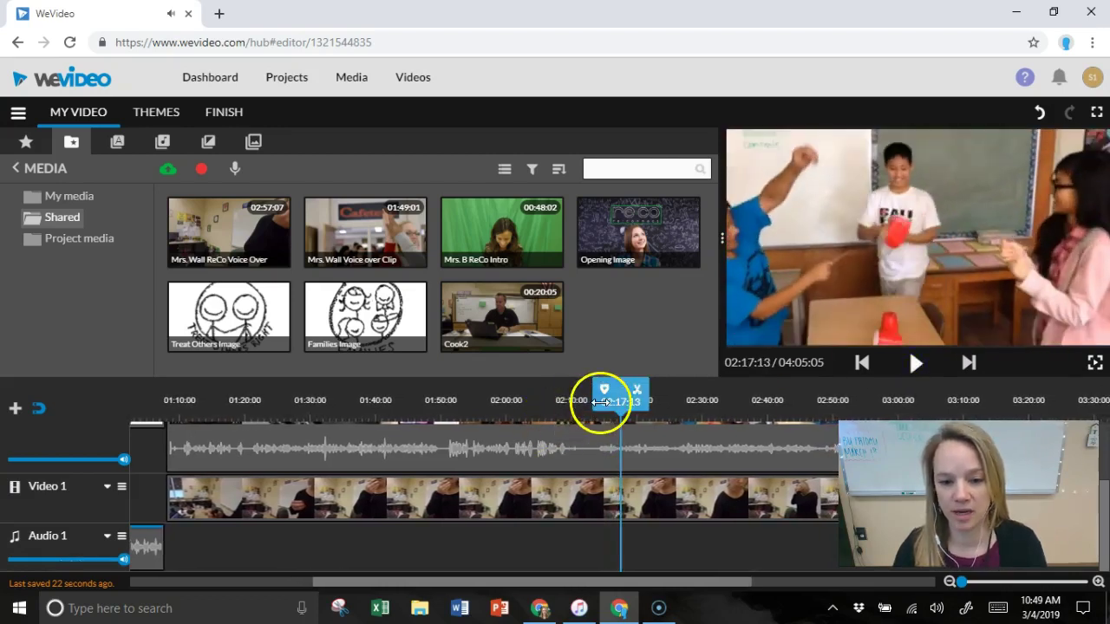
Return the playhead to 01:07:21 and compare the clip on Video 2 with the voice-over on Video 1 and the cut music on Audio 1.
{"action": "left_click_drag", "start_coordinate": [620, 400], "coordinate": [168, 462]}
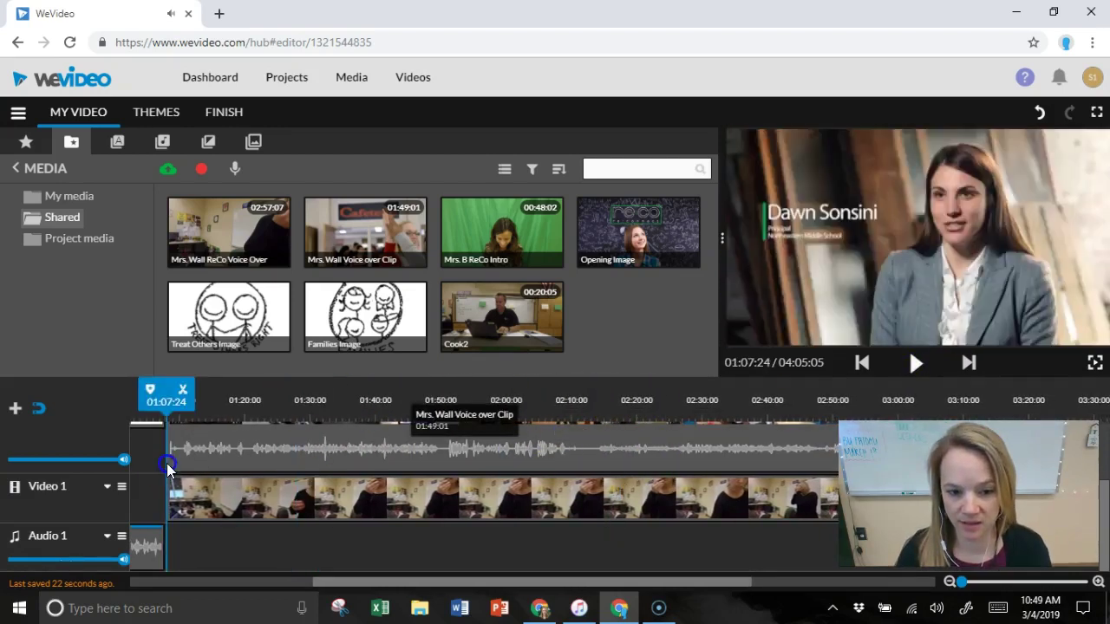
{"action": "scroll", "coordinate": [347, 448], "scroll_direction": "up", "scroll_amount": 2}
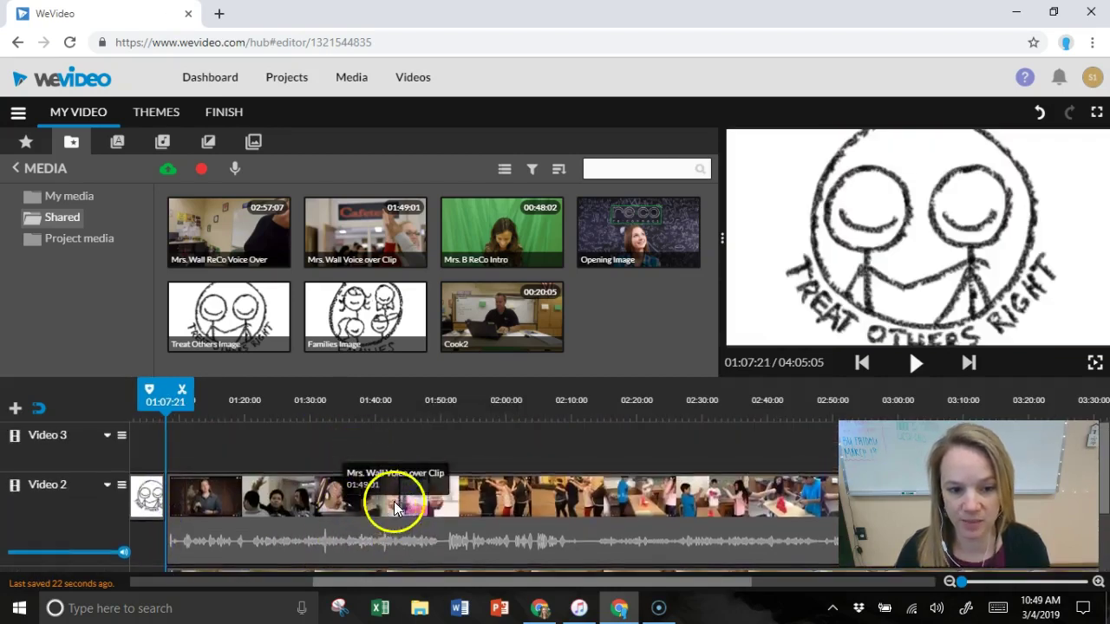
{"action": "scroll", "coordinate": [391, 495], "scroll_direction": "down", "scroll_amount": 1}
{"action": "scroll", "coordinate": [461, 485], "scroll_direction": "down", "scroll_amount": 1}
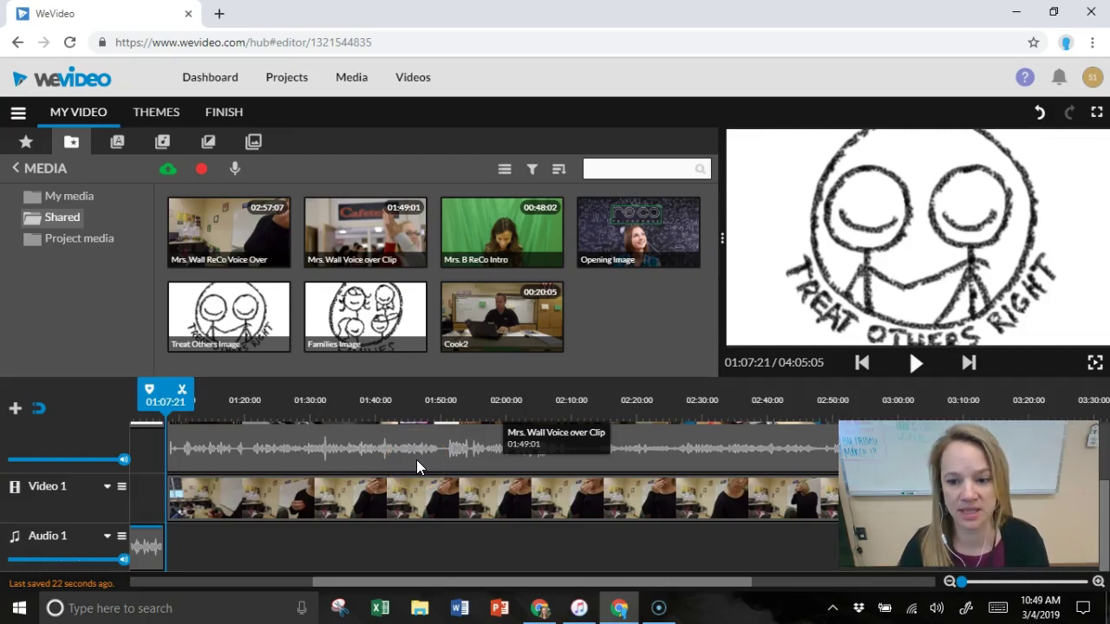
{"action": "scroll", "coordinate": [652, 549], "scroll_direction": "up", "scroll_amount": 2}
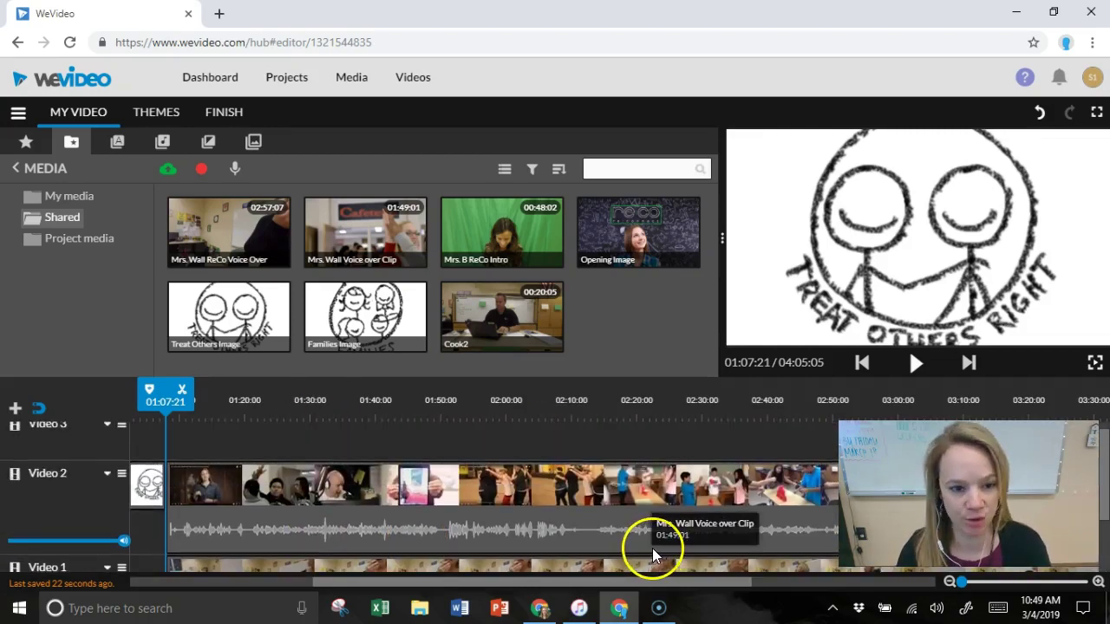
{"action": "scroll", "coordinate": [270, 499], "scroll_direction": "down", "scroll_amount": 2}
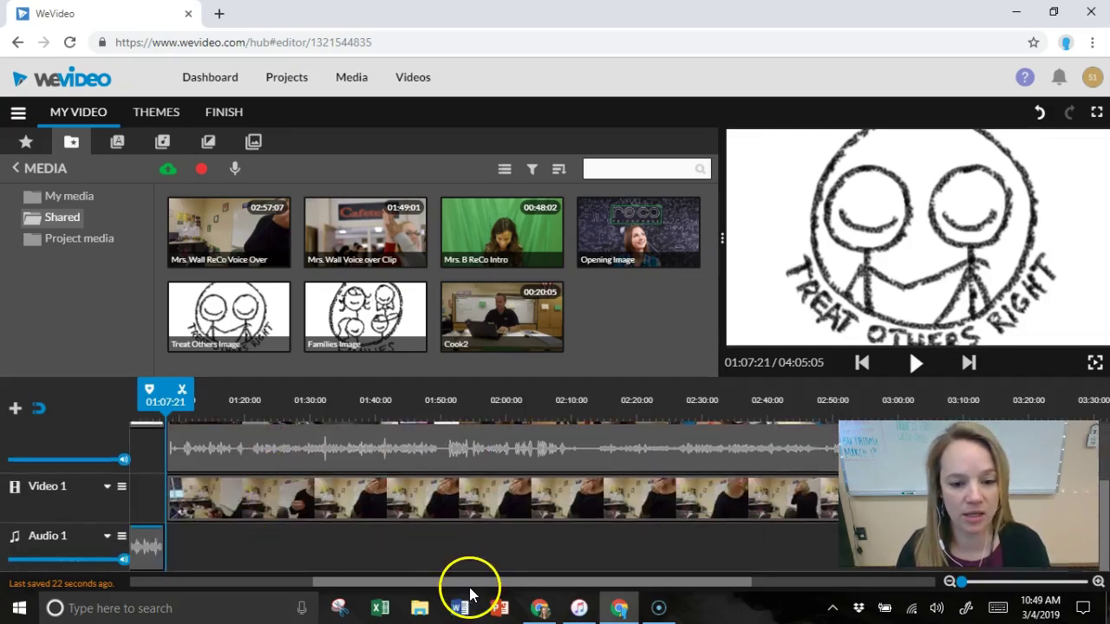
{"action": "left_click_drag", "start_coordinate": [466, 588], "coordinate": [379, 605]}
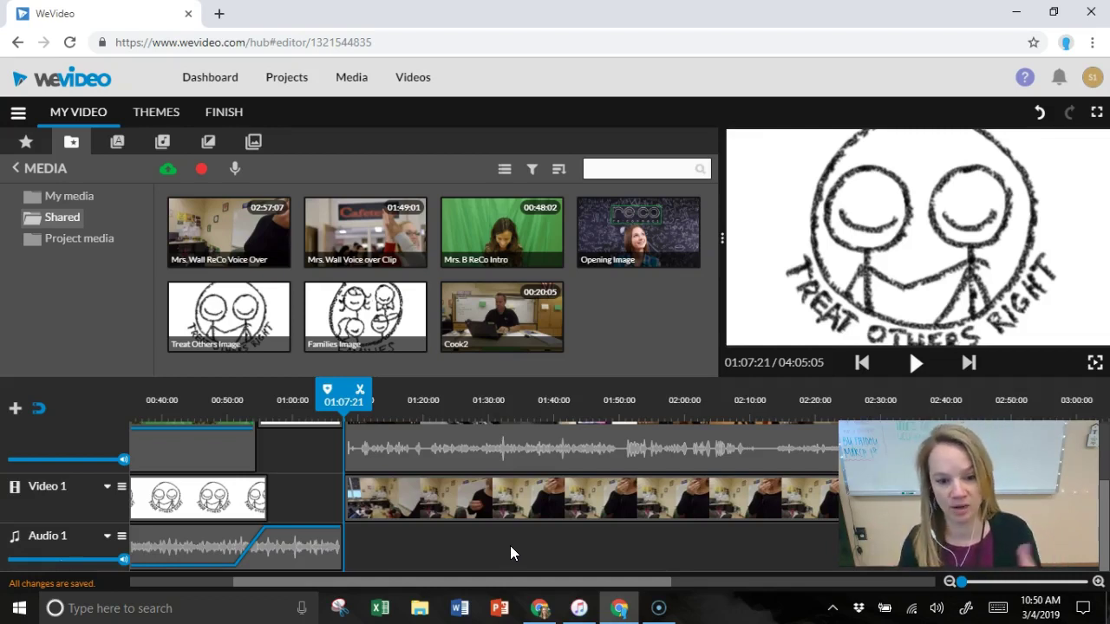
Lower the volume points near the end of the trimmed music clip on Audio 1.
{"action": "left_click", "coordinate": [307, 527]}
{"action": "left_click_drag", "start_coordinate": [341, 530], "coordinate": [351, 552]}
{"action": "left_click_drag", "start_coordinate": [265, 527], "coordinate": [267, 550]}
{"action": "scroll", "coordinate": [628, 516], "scroll_direction": "up", "scroll_amount": 2}
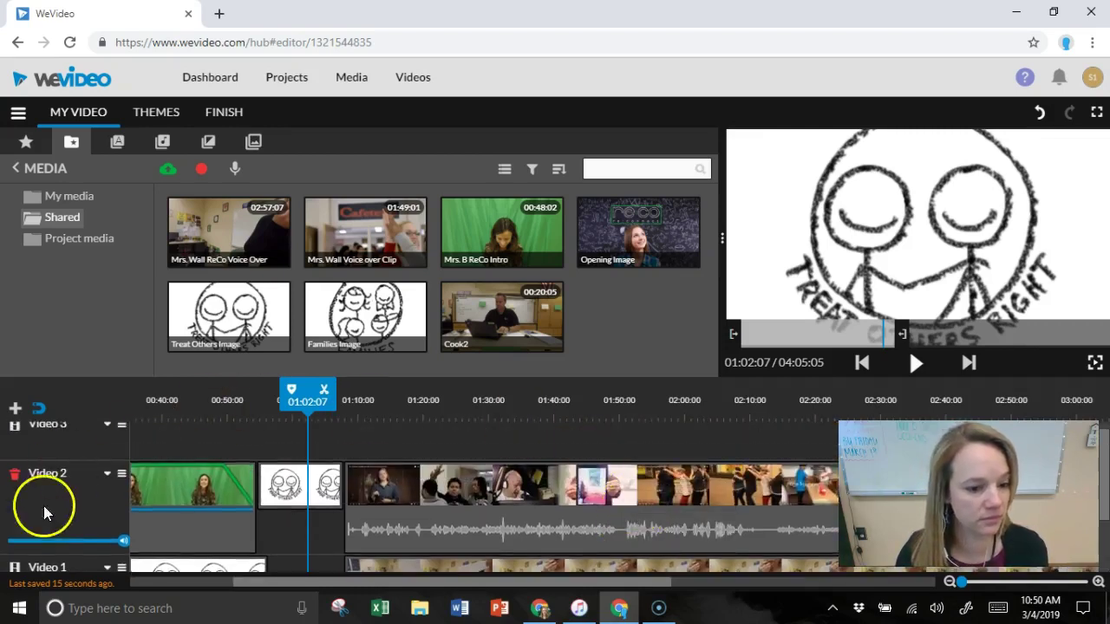